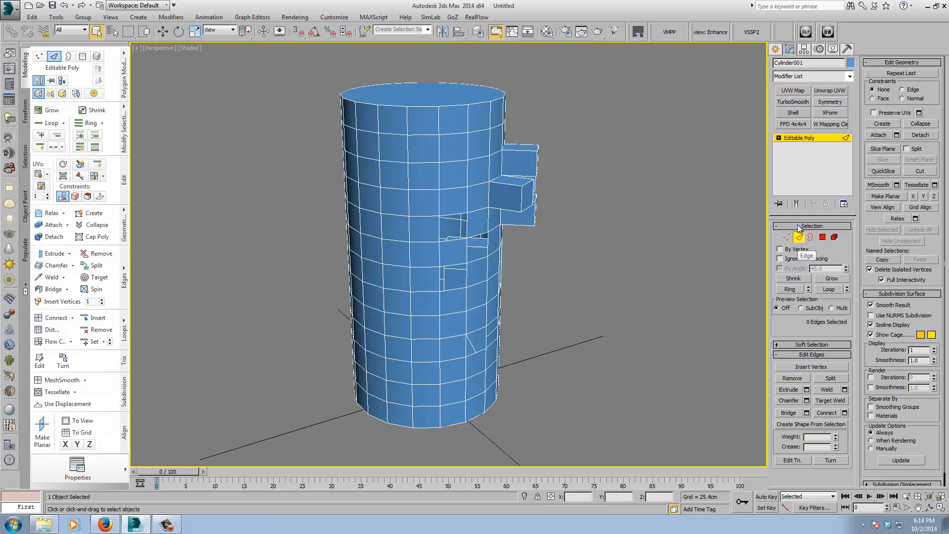
Step: Select vertical and horizontal edge loops around the cylinder, adding further loops to the selection, then clear it
{"action": "double_click", "coordinate": [408, 204]}
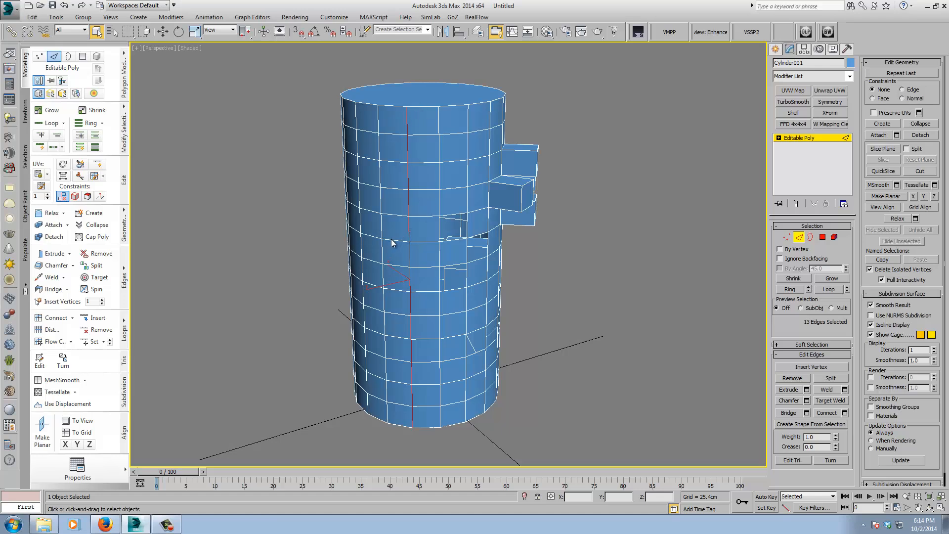
{"action": "double_click", "coordinate": [391, 189]}
{"action": "middle_click_drag", "start_coordinate": [426, 214], "coordinate": [404, 201], "text": "alt"}
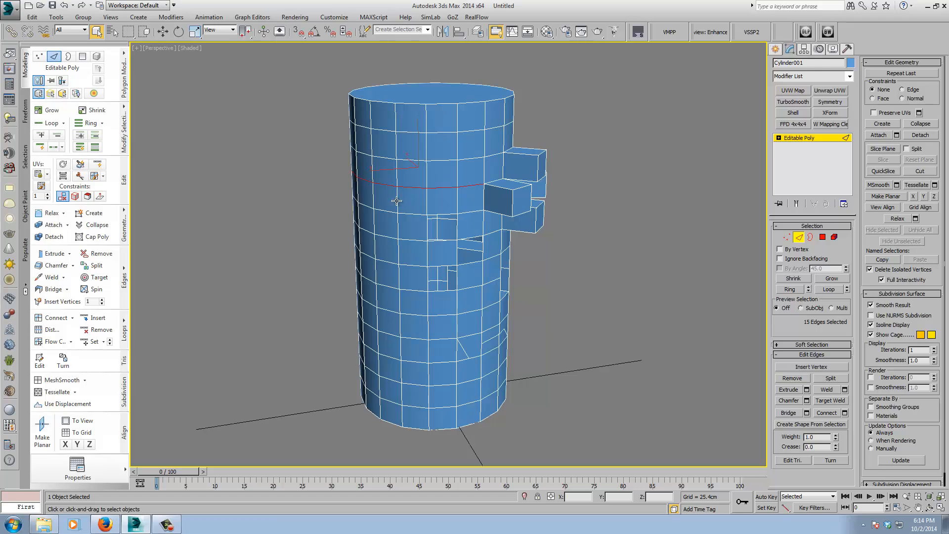
{"action": "double_click", "coordinate": [397, 201], "text": "ctrl"}
{"action": "double_click", "coordinate": [407, 161], "text": "ctrl"}
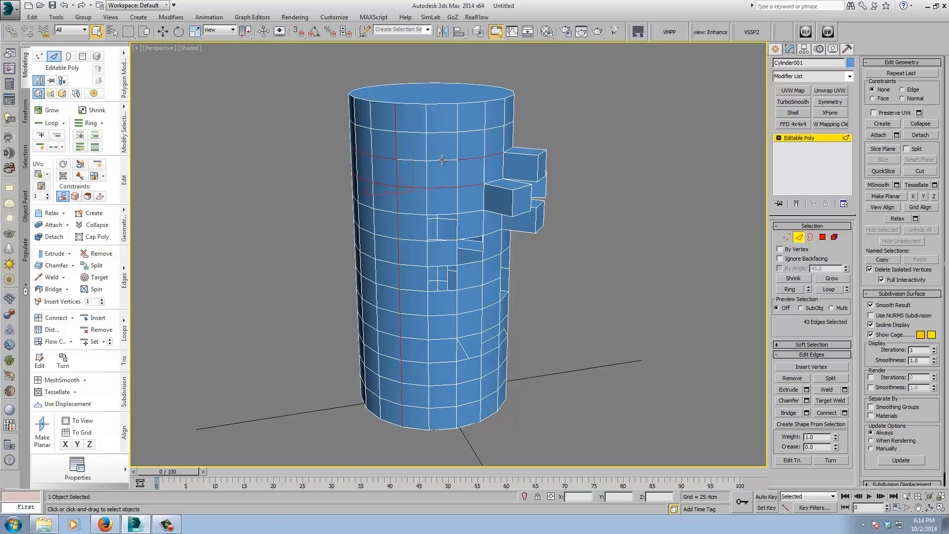
{"action": "left_click", "coordinate": [282, 161]}
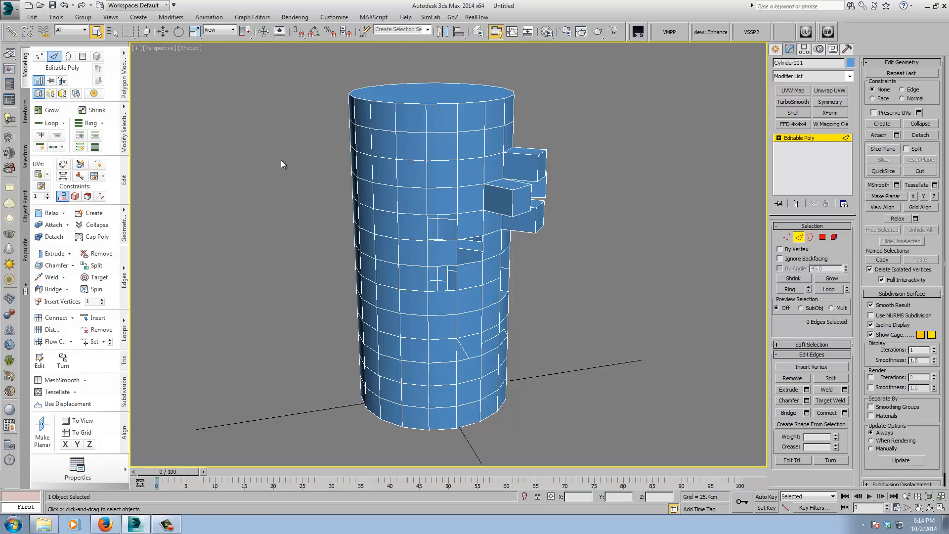
Step: Convert a vertex selection on the cylinder's side to its four surrounding polygons, then clear the selection
{"action": "middle_click_drag", "start_coordinate": [562, 267], "coordinate": [582, 281], "text": "alt"}
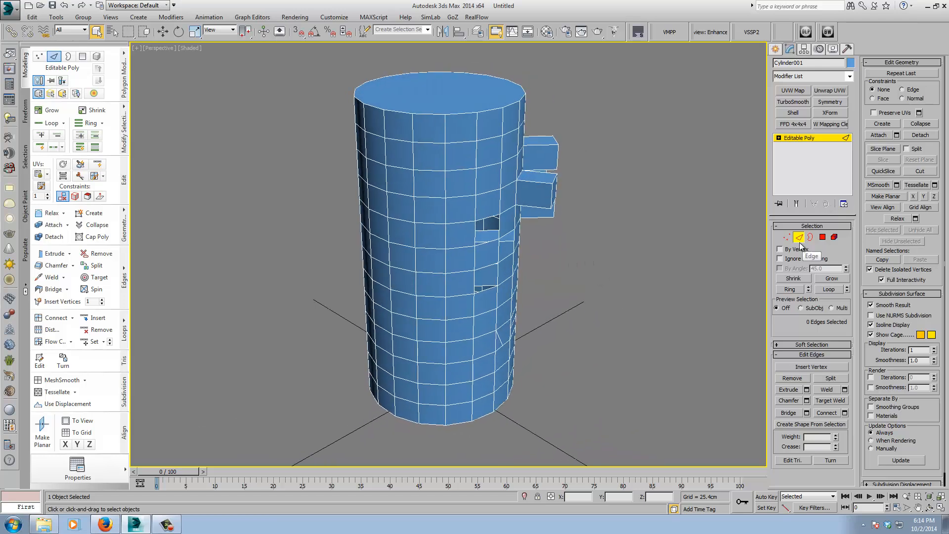
{"action": "key", "text": "1"}
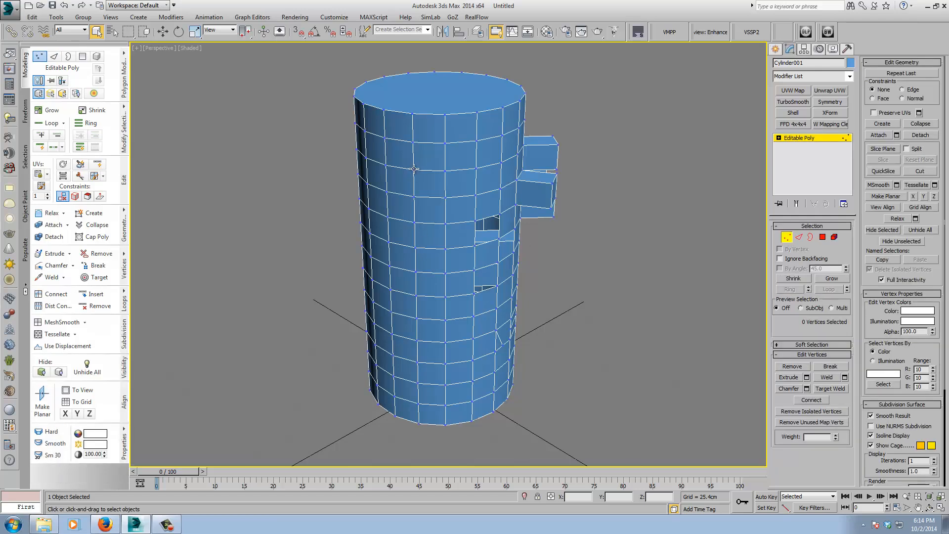
{"action": "left_click", "coordinate": [414, 170]}
{"action": "left_click", "coordinate": [414, 197], "text": "shift"}
{"action": "left_click", "coordinate": [445, 250], "text": "shift"}
{"action": "left_click", "coordinate": [823, 238]}
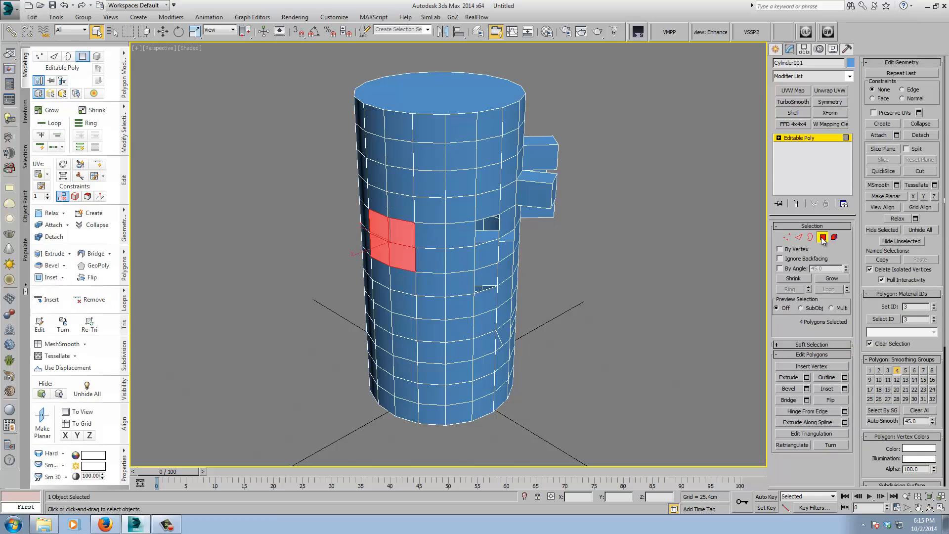
{"action": "left_click", "coordinate": [618, 232]}
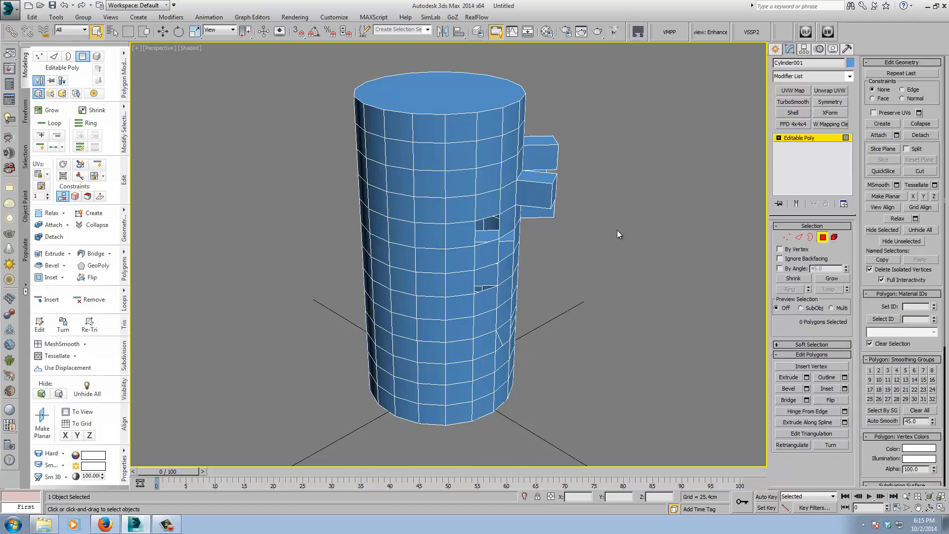
Step: Select one vertical polygon loop on the cylinder's side and add five horizontal polygon loops that cross it
{"action": "left_click", "coordinate": [404, 184]}
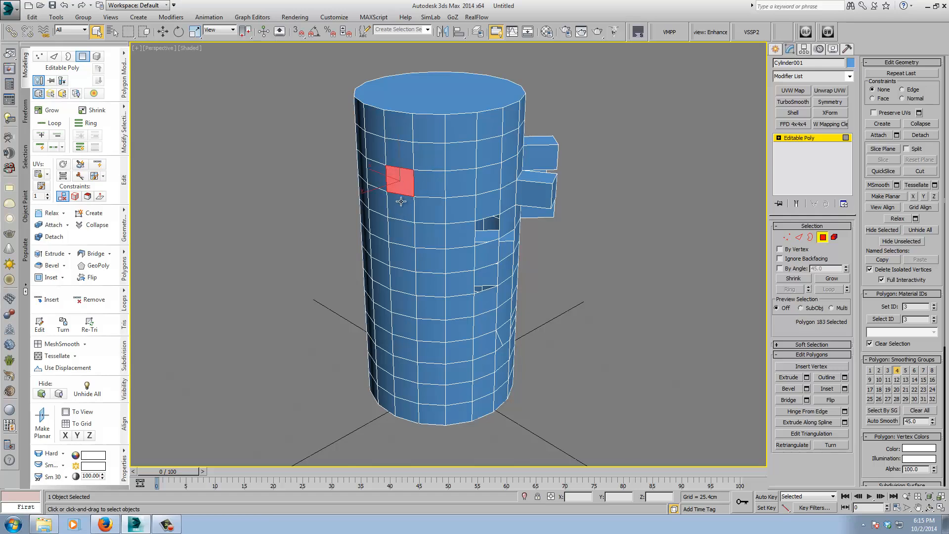
{"action": "left_click", "coordinate": [402, 205], "text": "shift"}
{"action": "left_click", "coordinate": [423, 188], "text": "shift"}
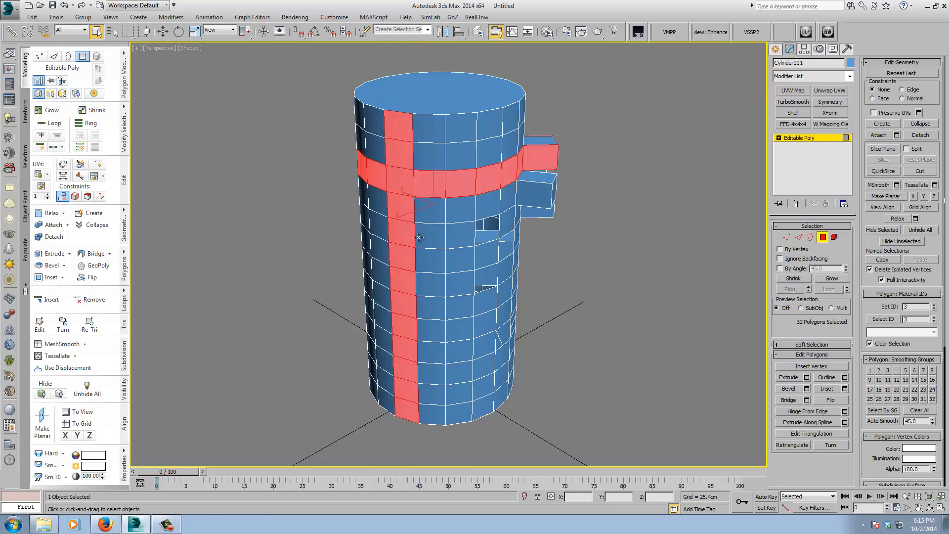
{"action": "left_click", "coordinate": [431, 263], "text": "shift"}
{"action": "left_click", "coordinate": [435, 308], "text": "shift"}
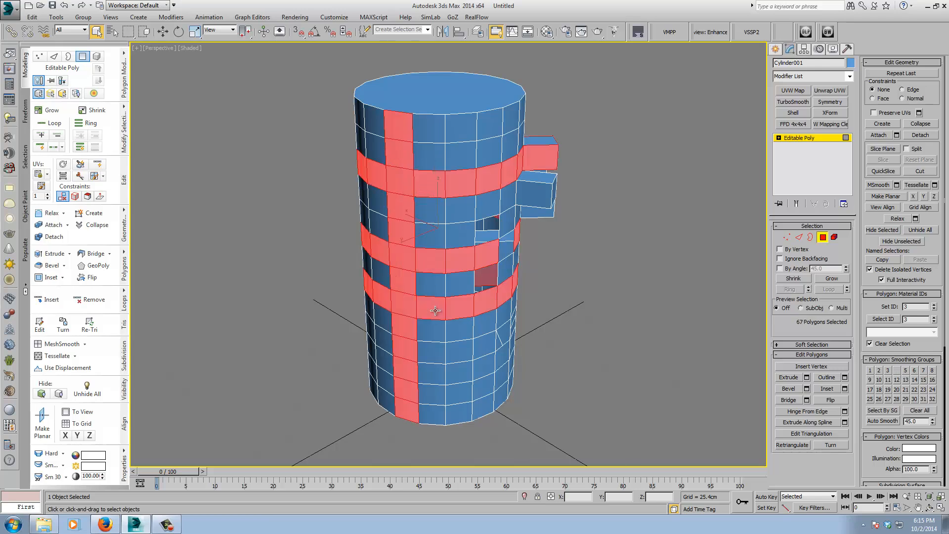
{"action": "left_click", "coordinate": [433, 353], "text": "shift"}
{"action": "left_click", "coordinate": [433, 393], "text": "shift"}
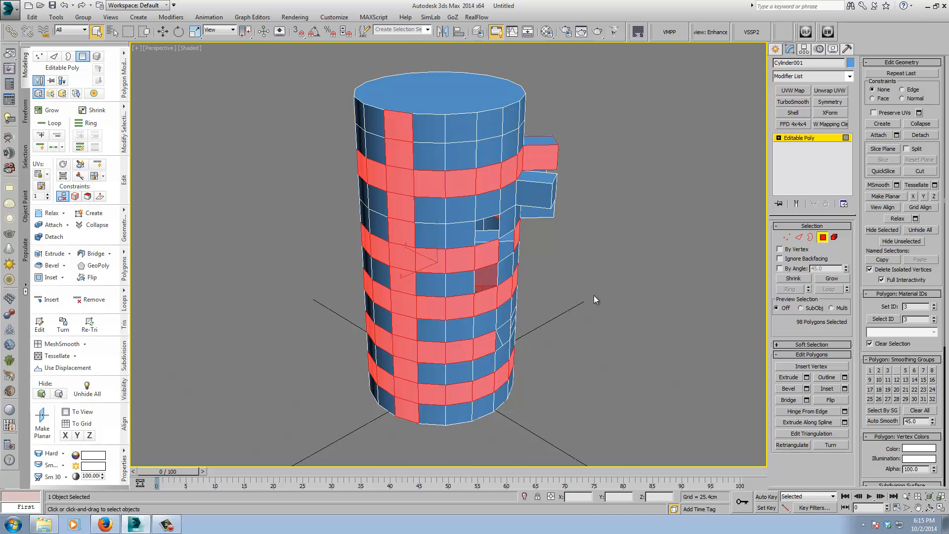
Step: Add the horizontal polygon loop just below the top cap to the selection, then clear all selected polygons
{"action": "middle_click_drag", "start_coordinate": [594, 295], "coordinate": [616, 265], "text": "alt"}
{"action": "left_click", "coordinate": [380, 114], "text": "shift"}
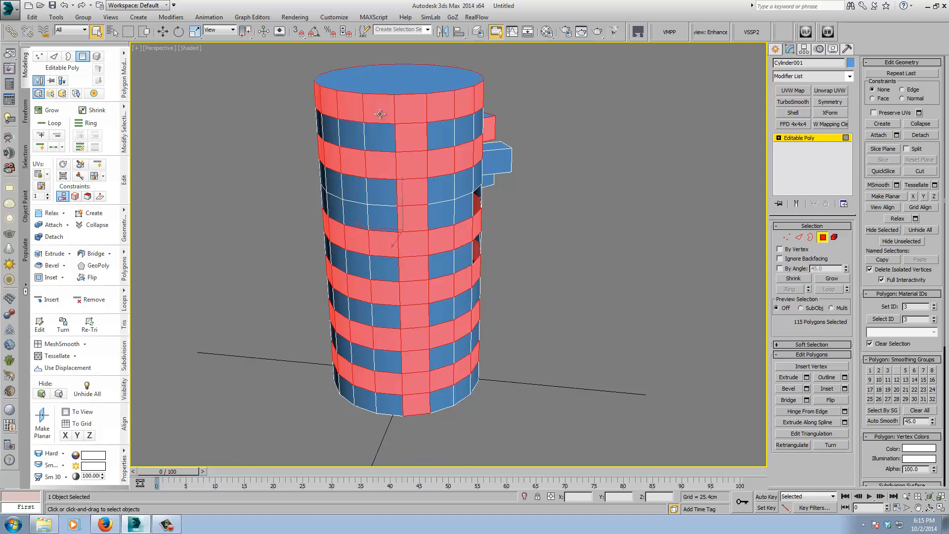
{"action": "middle_click_drag", "start_coordinate": [544, 212], "coordinate": [553, 234], "text": "alt"}
{"action": "left_click", "coordinate": [542, 240]}
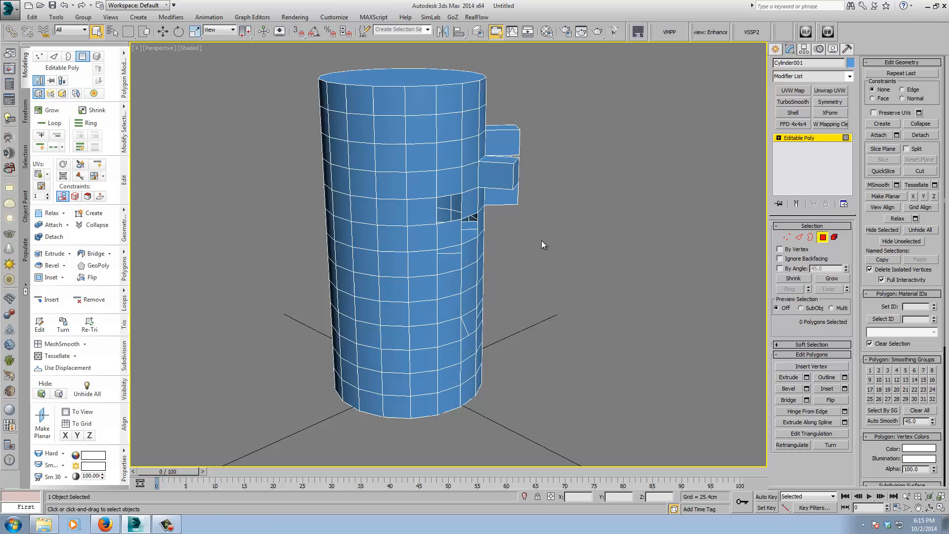
Step: Select a single vertical polygon loop from two adjacent polygons, repeat the loop selection, then clear it
{"action": "left_click", "coordinate": [361, 150]}
{"action": "left_click", "coordinate": [363, 187], "text": "shift"}
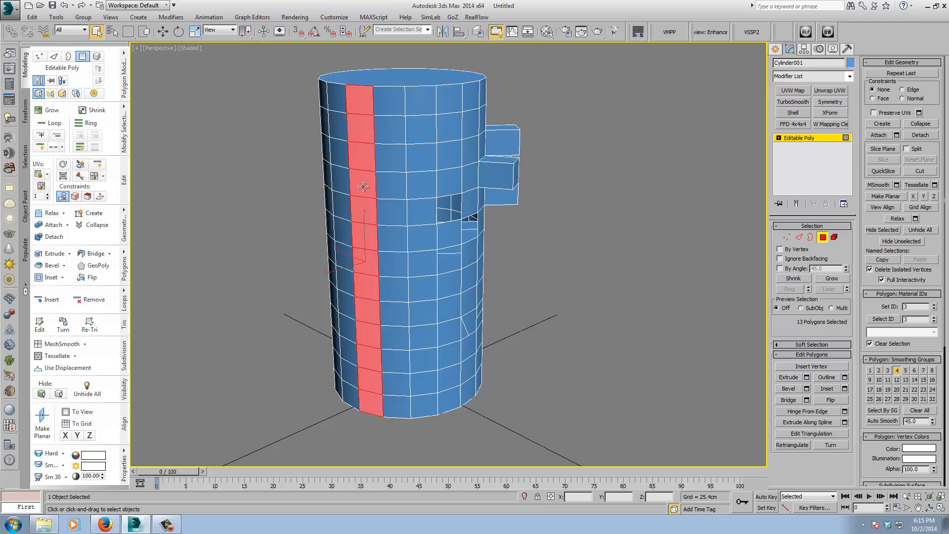
{"action": "middle_click_drag", "start_coordinate": [609, 220], "coordinate": [588, 222], "text": "alt"}
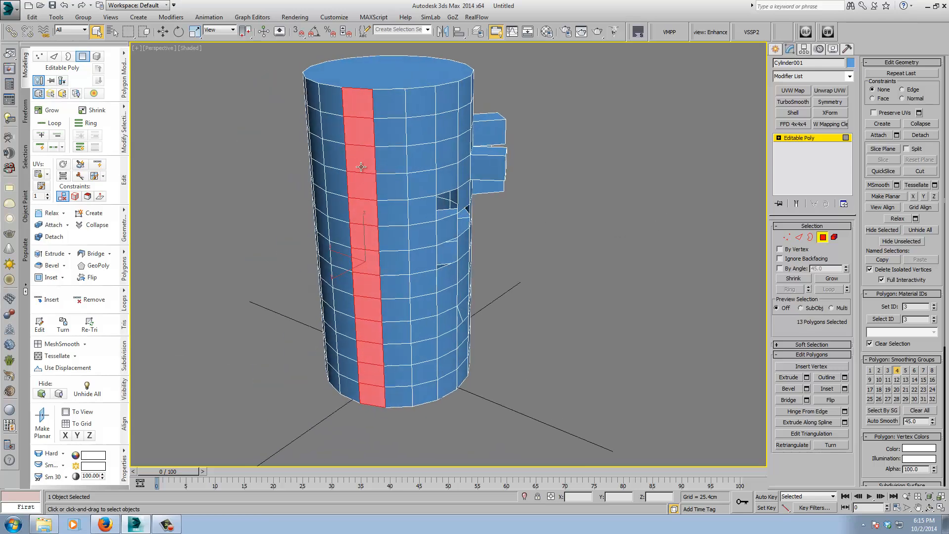
{"action": "left_click", "coordinate": [361, 167]}
{"action": "left_click", "coordinate": [358, 190], "text": "shift"}
{"action": "middle_click_drag", "start_coordinate": [541, 223], "coordinate": [406, 191], "text": "alt"}
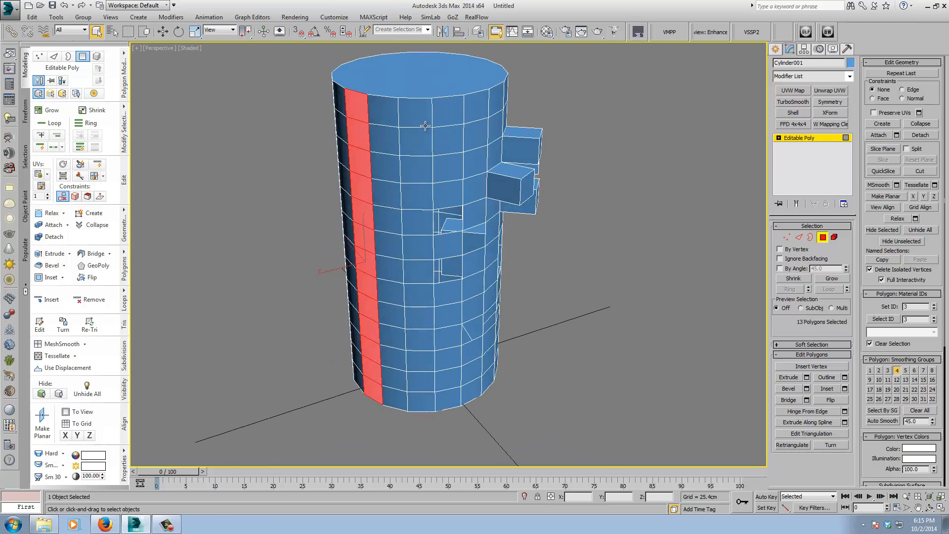
{"action": "middle_click_drag", "start_coordinate": [557, 271], "coordinate": [618, 285], "text": "alt"}
{"action": "left_click", "coordinate": [591, 274]}
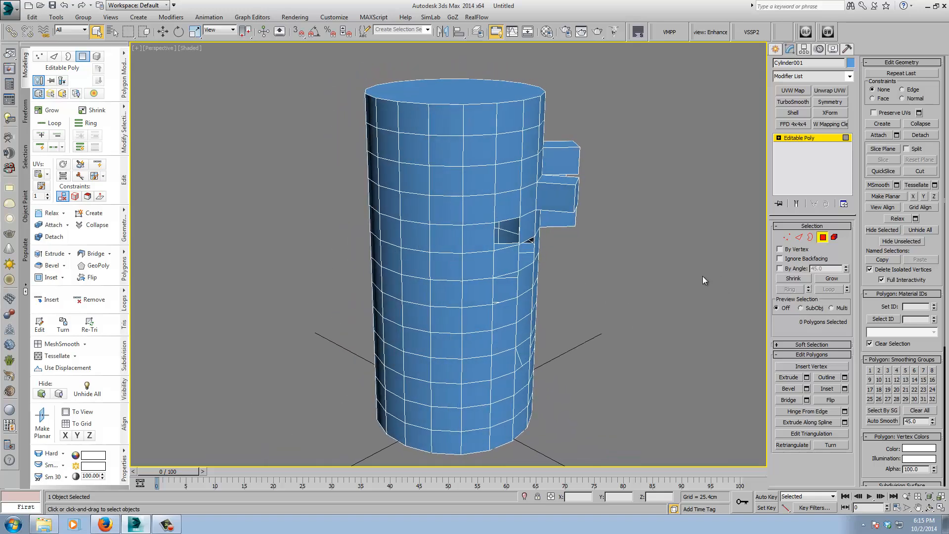
Step: Select one polygon at mid-height on the cylinder's side, convert it to its four border edges, and return to polygon level
{"action": "middle_click_drag", "start_coordinate": [702, 275], "coordinate": [585, 314], "text": "alt"}
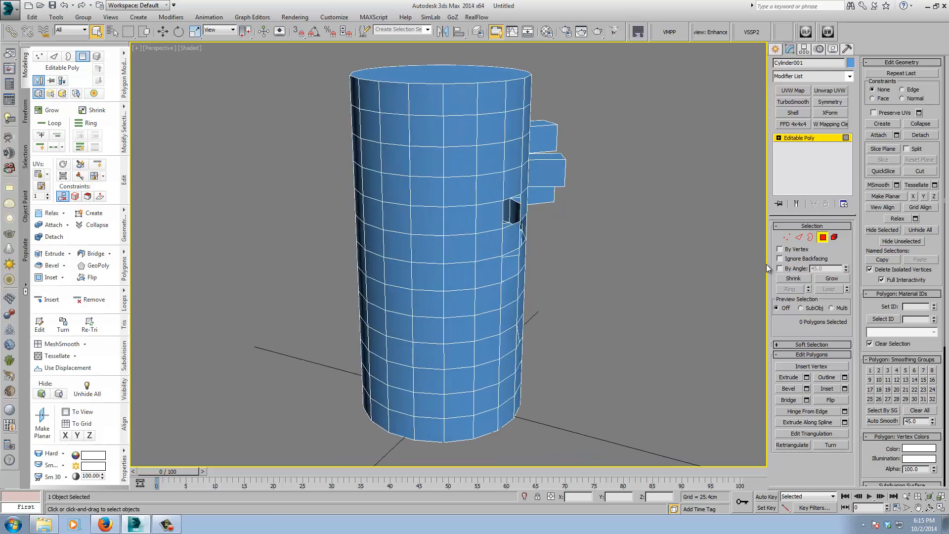
{"action": "left_click", "coordinate": [417, 228]}
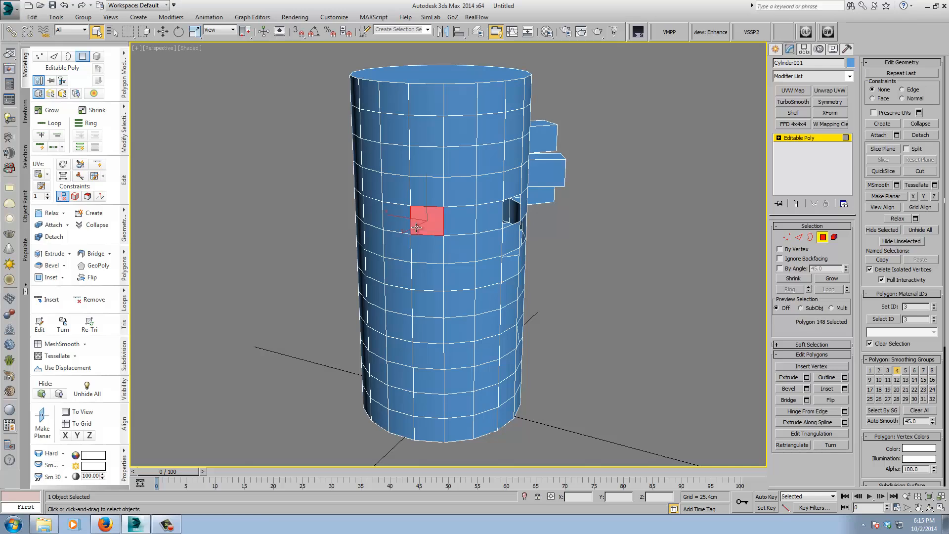
{"action": "left_click", "coordinate": [800, 238]}
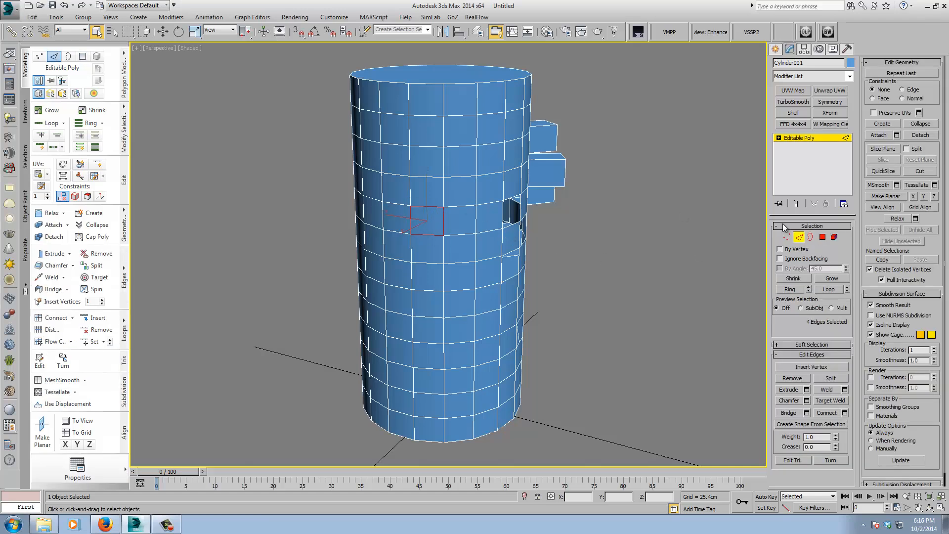
{"action": "left_click", "coordinate": [823, 237]}
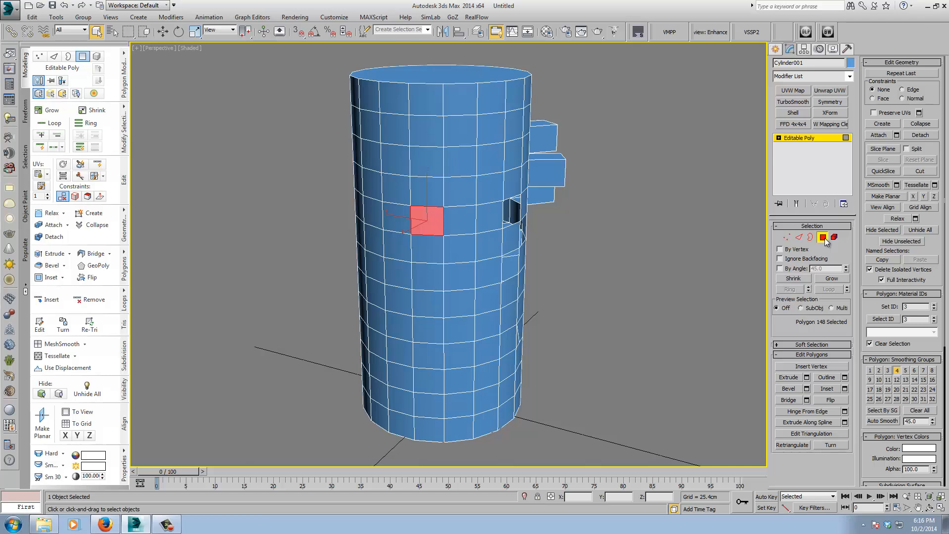
Step: Expand the selected polygon through its corner vertices and their connected edges into the surrounding nine-polygon patch
{"action": "left_click", "coordinate": [787, 237]}
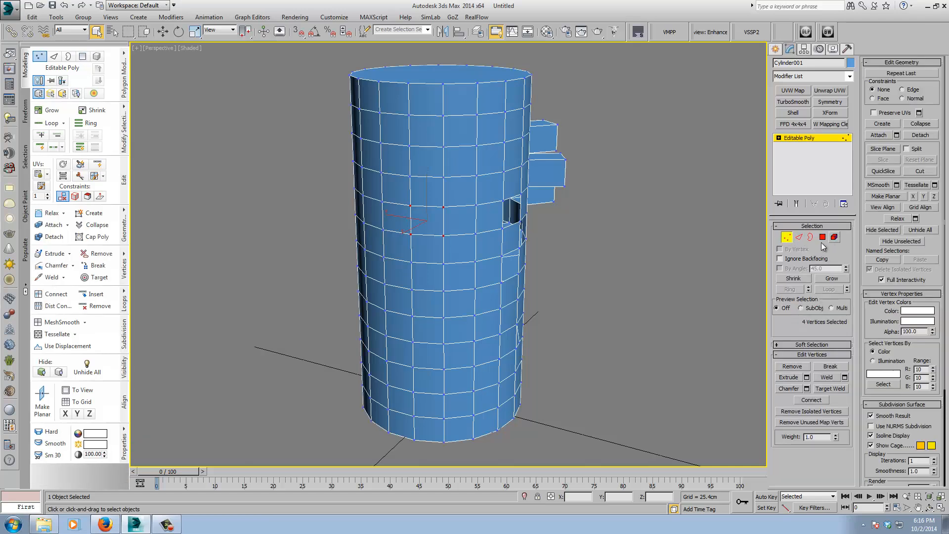
{"action": "left_click", "coordinate": [800, 237]}
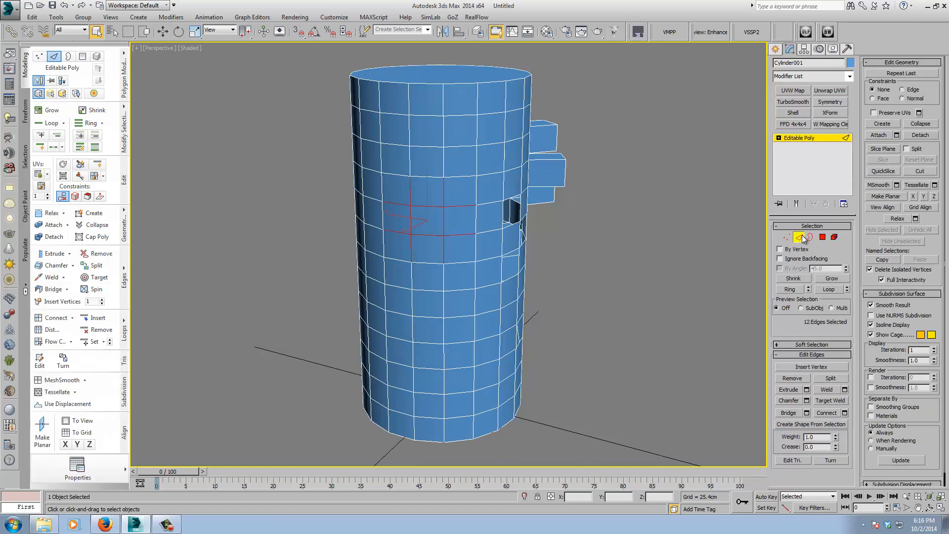
{"action": "left_click", "coordinate": [822, 238]}
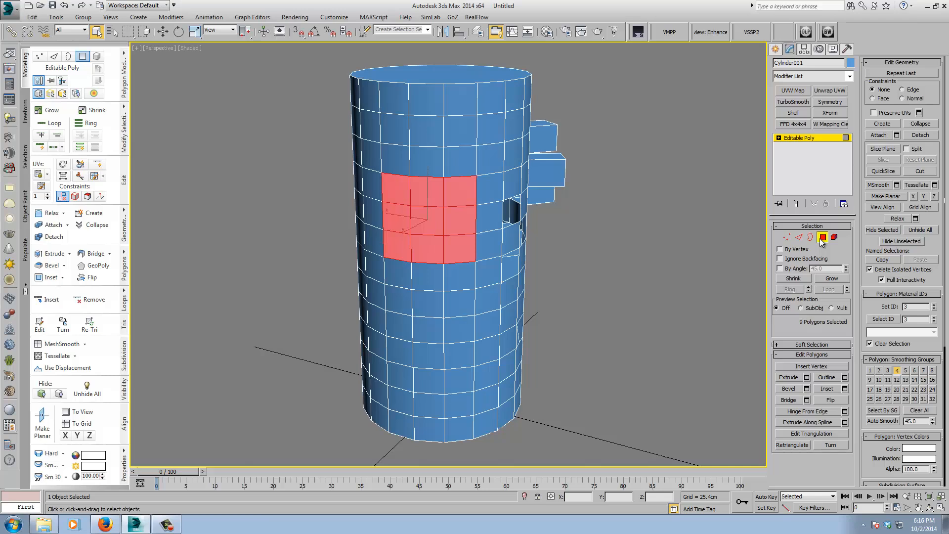
Step: Compare the corresponding vertex and edge selections of the nine-polygon patch, then clear the polygon selection
{"action": "left_click", "coordinate": [790, 237]}
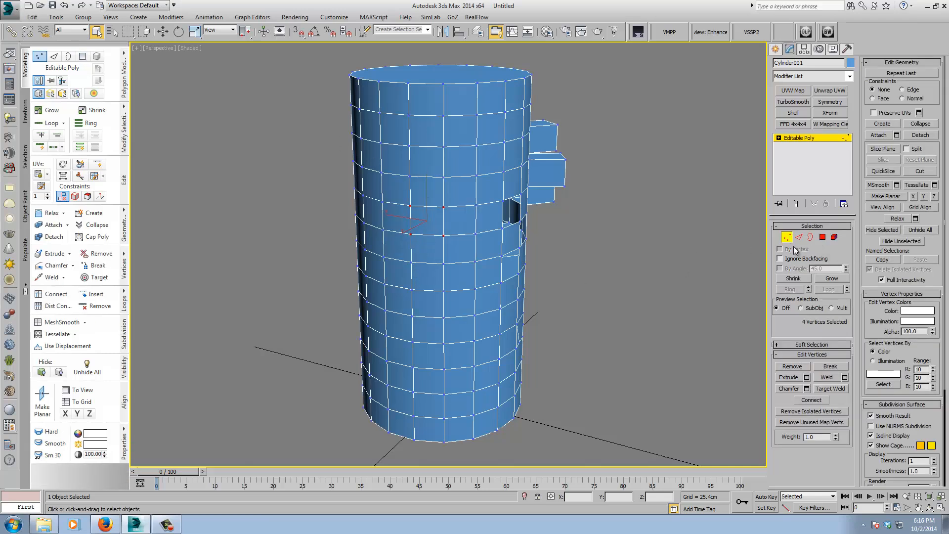
{"action": "left_click", "coordinate": [801, 238]}
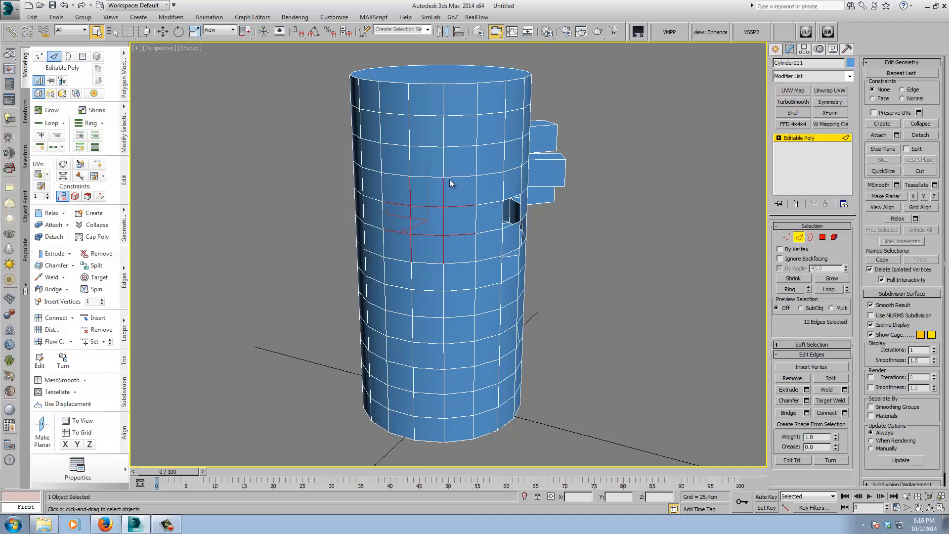
{"action": "left_click", "coordinate": [786, 238]}
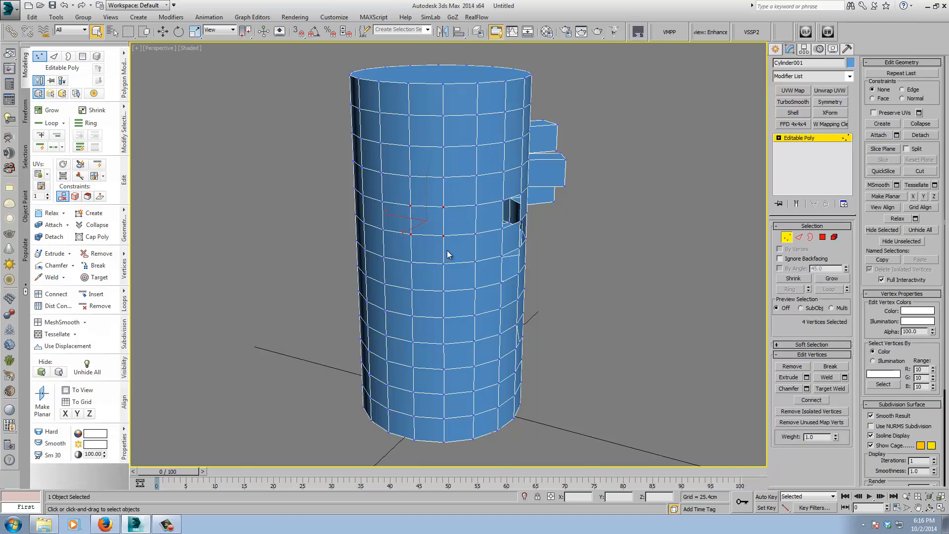
{"action": "left_click", "coordinate": [801, 238]}
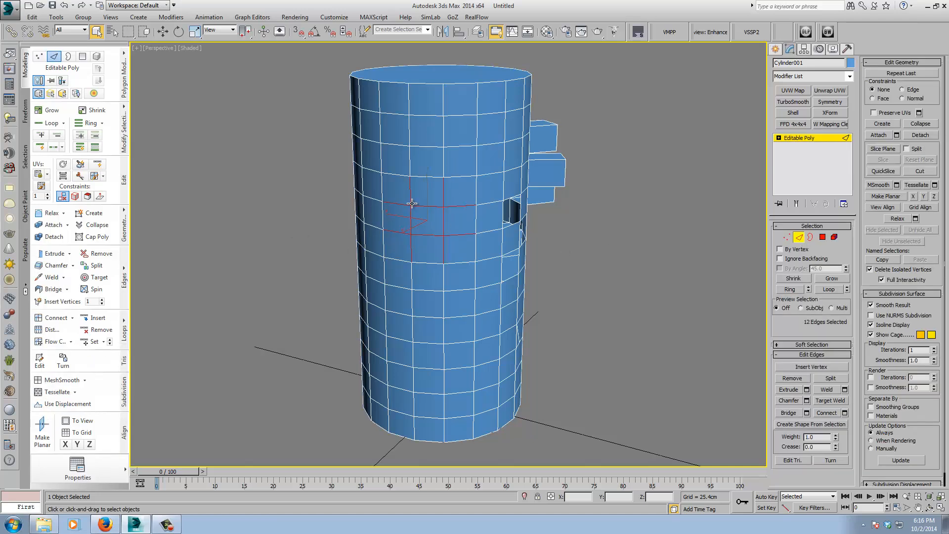
{"action": "left_click", "coordinate": [823, 238]}
{"action": "left_click", "coordinate": [595, 297]}
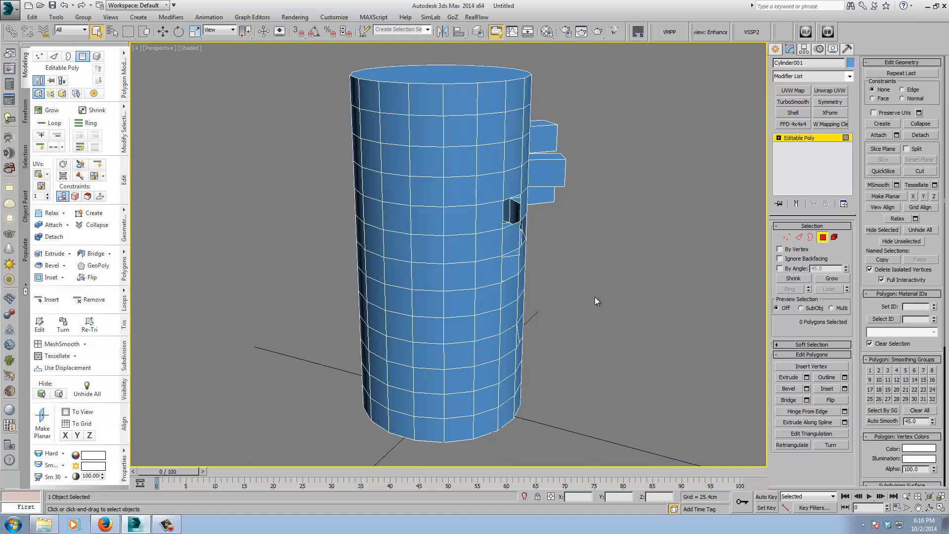
Step: Select the cylinder's top cap polygon and convert it to the ring of edges bounding the cap
{"action": "mouse_move", "coordinate": [628, 247]}
{"action": "middle_mouse_down", "text": "alt"}
{"action": "mouse_move", "coordinate": [635, 247]}
{"action": "mouse_move", "coordinate": [637, 282]}
{"action": "mouse_move", "coordinate": [625, 265]}
{"action": "middle_mouse_up", "text": "alt"}
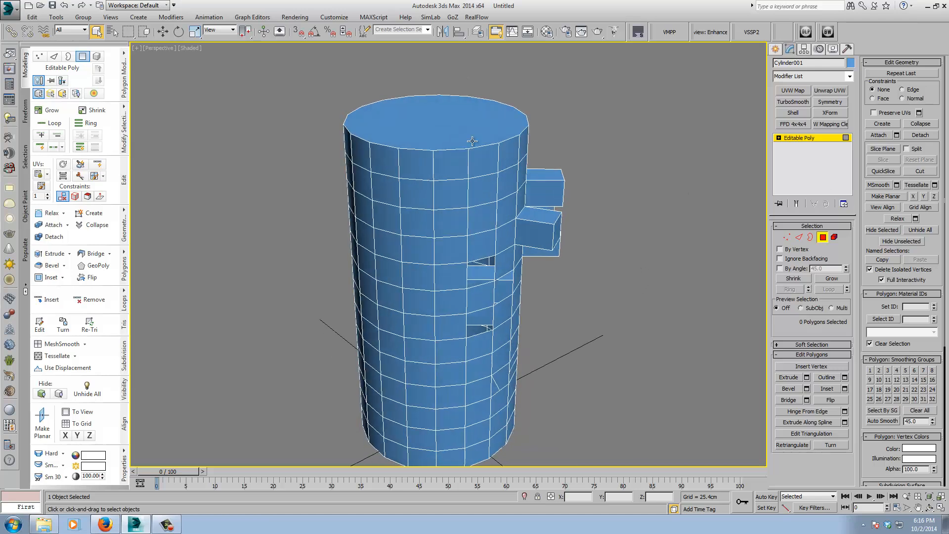
{"action": "left_click", "coordinate": [799, 238]}
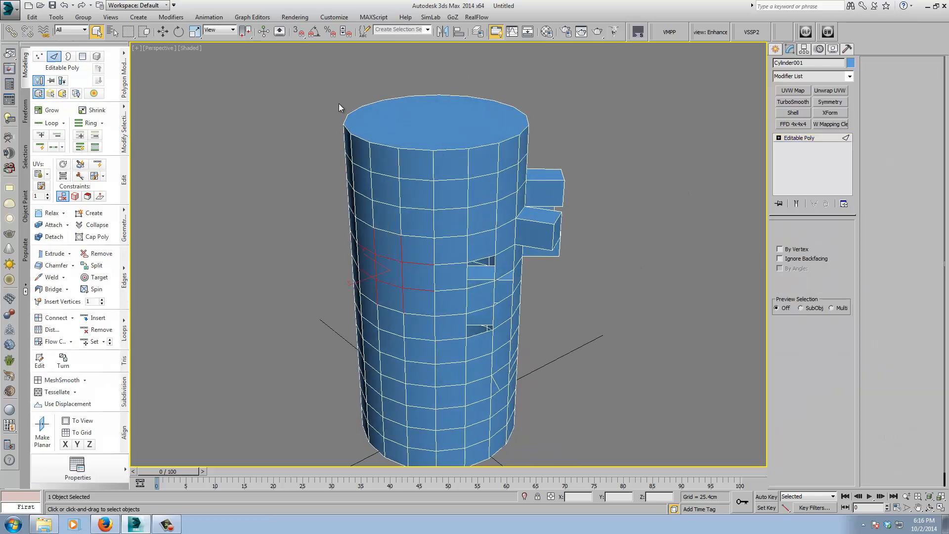
{"action": "left_click", "coordinate": [451, 149]}
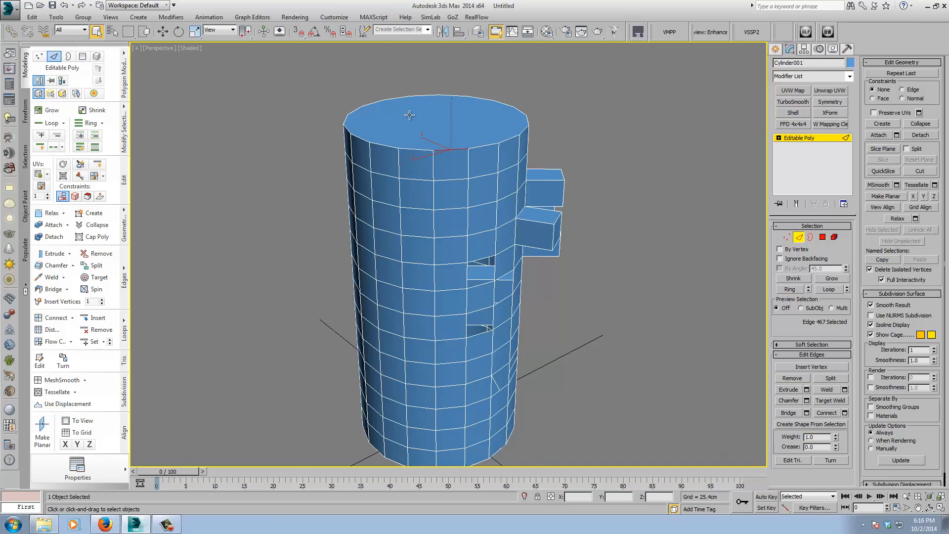
{"action": "left_click", "coordinate": [823, 238]}
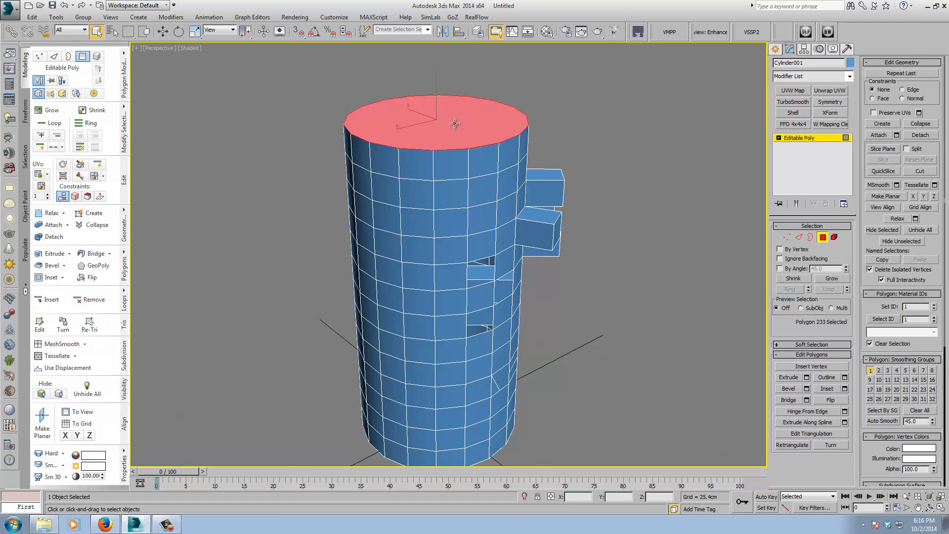
{"action": "left_click", "coordinate": [801, 237]}
{"action": "middle_click_drag", "start_coordinate": [637, 225], "coordinate": [595, 240], "text": "alt"}
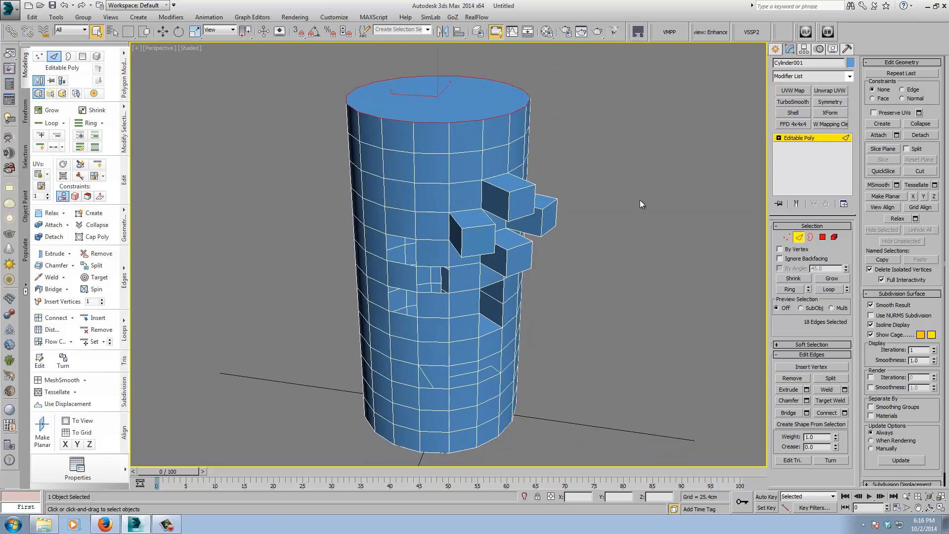
Step: Select a two-by-two block of four polygons at mid-height on the plain side of the cylinder
{"action": "middle_click_drag", "start_coordinate": [610, 278], "coordinate": [532, 301], "text": "alt"}
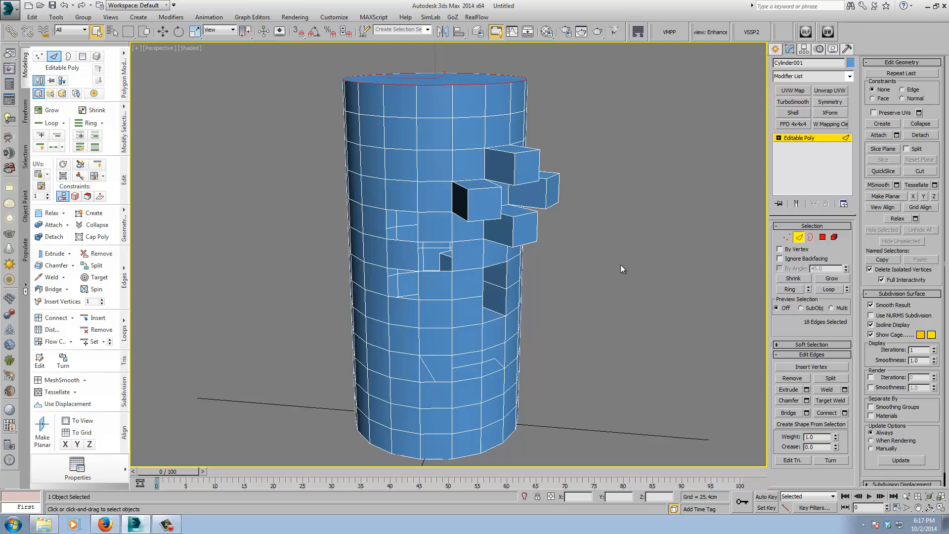
{"action": "middle_click_drag", "start_coordinate": [622, 268], "coordinate": [593, 276], "text": "alt"}
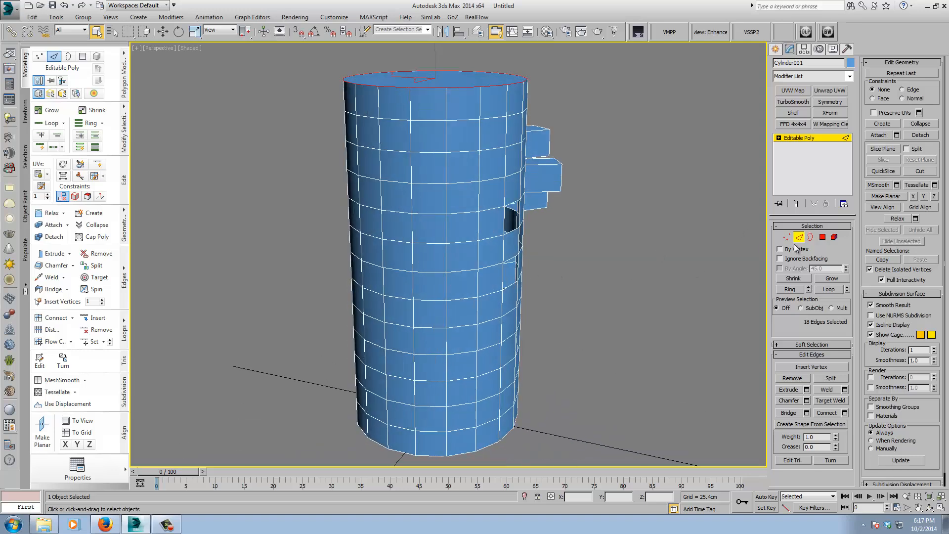
{"action": "left_click", "coordinate": [823, 237]}
{"action": "left_click", "coordinate": [403, 232]}
{"action": "left_click", "coordinate": [424, 230], "text": "ctrl"}
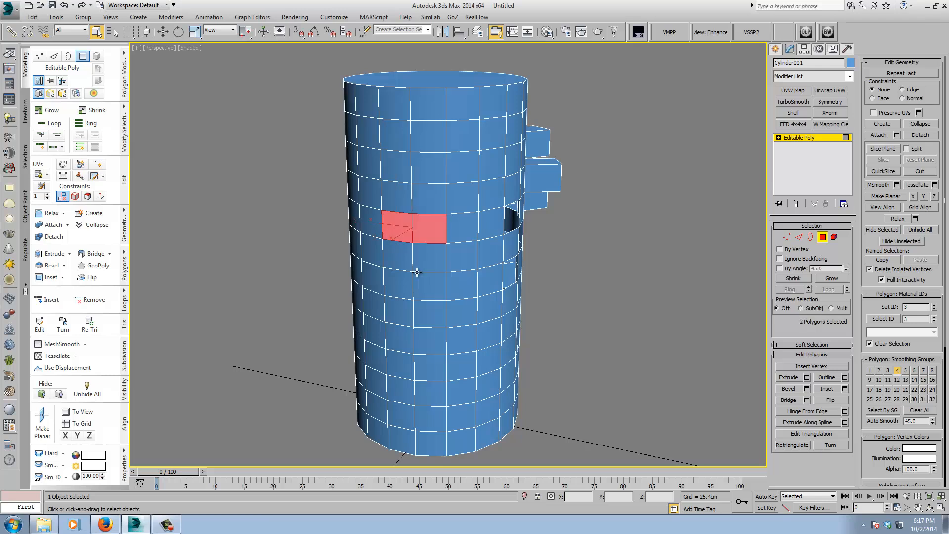
{"action": "left_click", "coordinate": [417, 267], "text": "ctrl"}
{"action": "left_click", "coordinate": [401, 261], "text": "ctrl"}
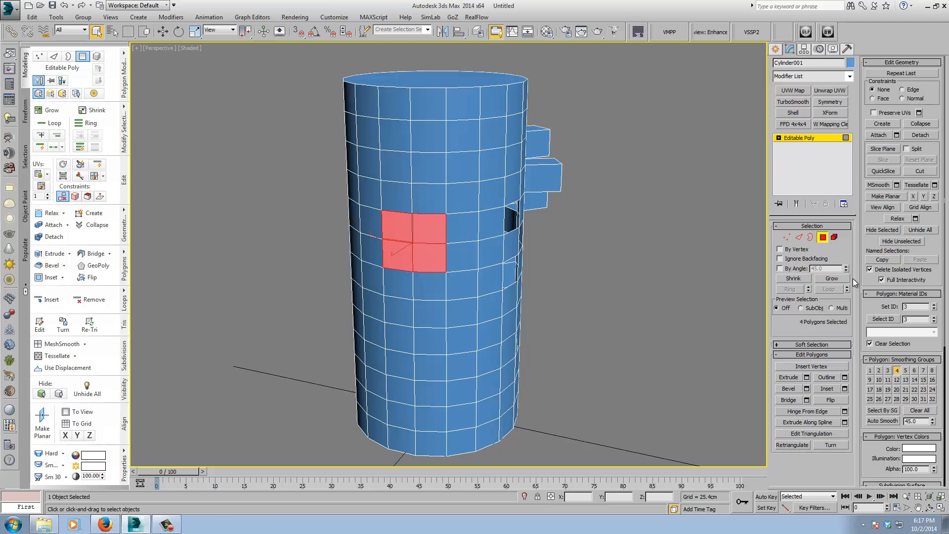
Step: Convert the four-polygon block to its outer border edges and then to all its vertices, returning to polygon level each time
{"action": "left_click", "coordinate": [800, 238], "text": "ctrl+shift"}
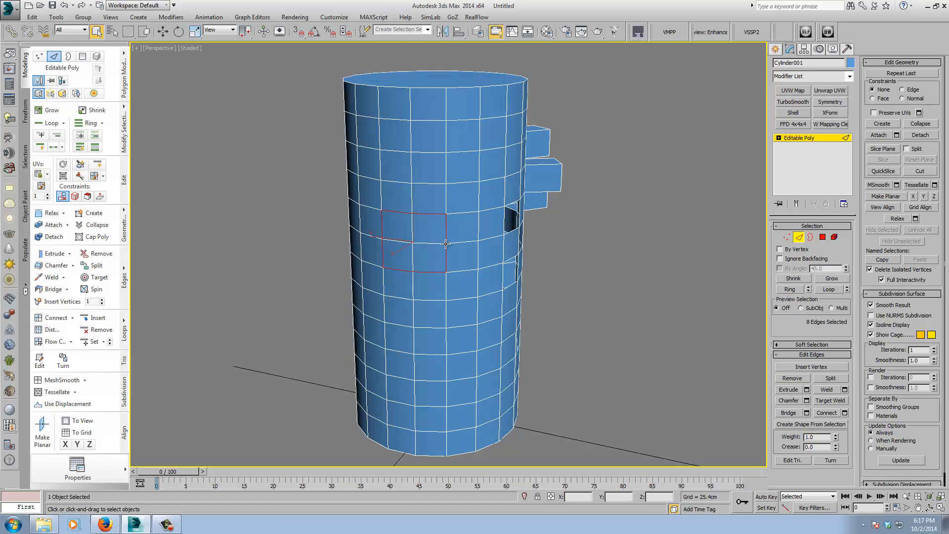
{"action": "left_click", "coordinate": [823, 236], "text": "ctrl"}
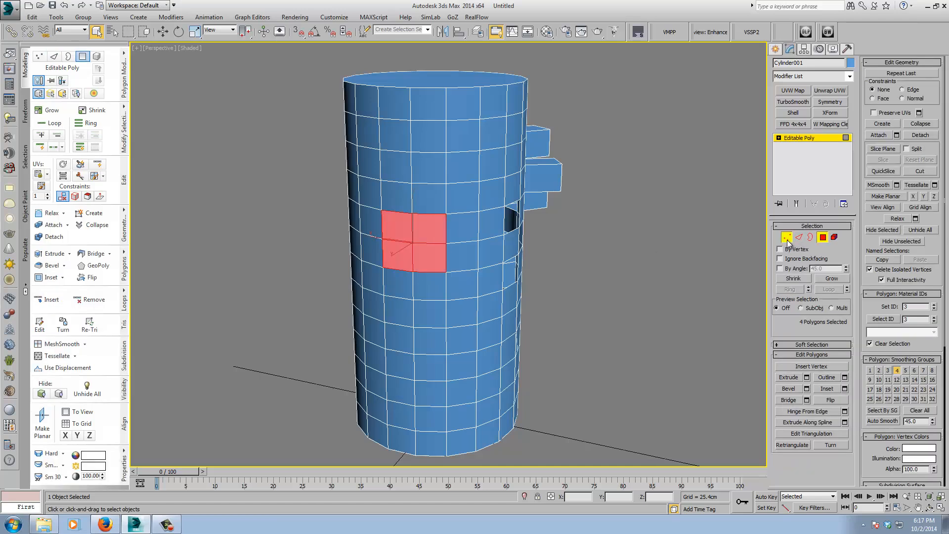
{"action": "left_click", "coordinate": [787, 237], "text": "ctrl"}
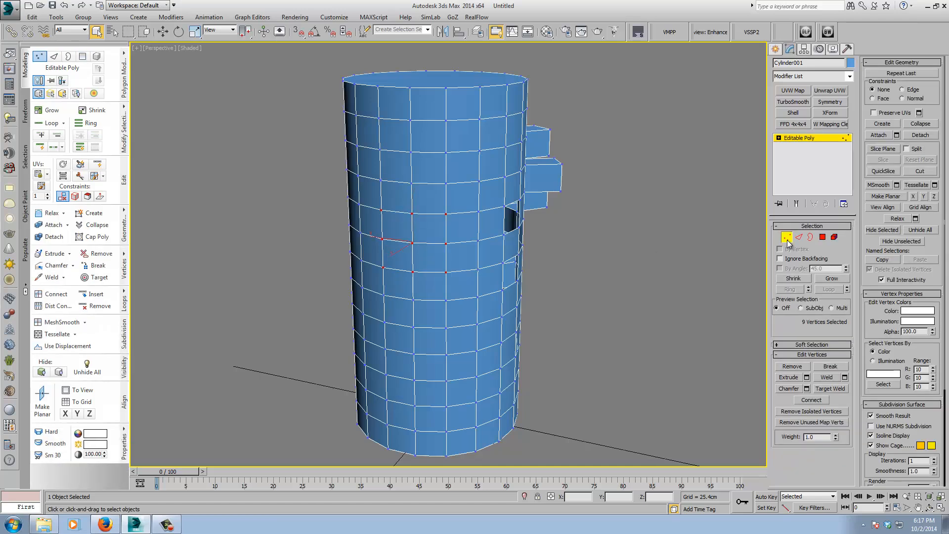
{"action": "left_click", "coordinate": [823, 236], "text": "ctrl"}
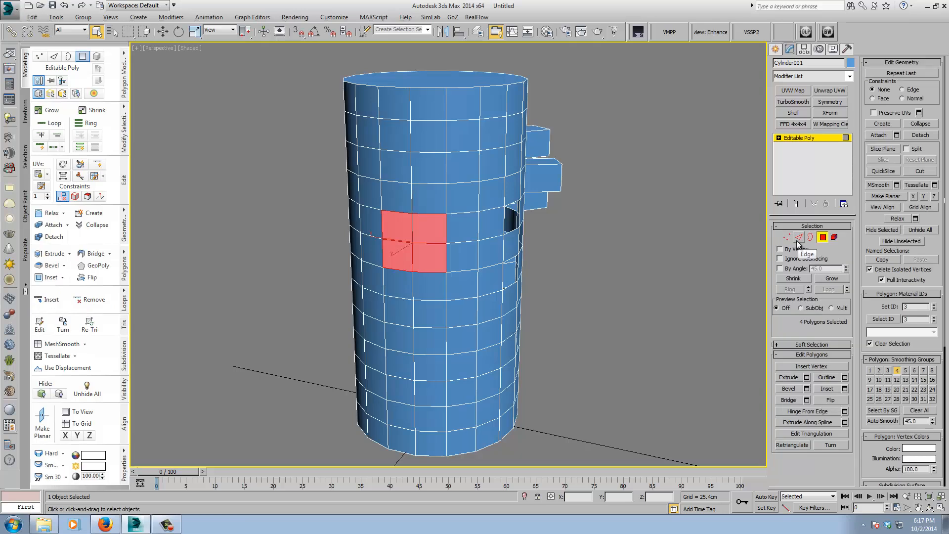
Step: Convert the four-polygon block to its border vertices only and then to its interior edges, returning to polygon level each time
{"action": "left_click", "coordinate": [787, 238], "text": "ctrl"}
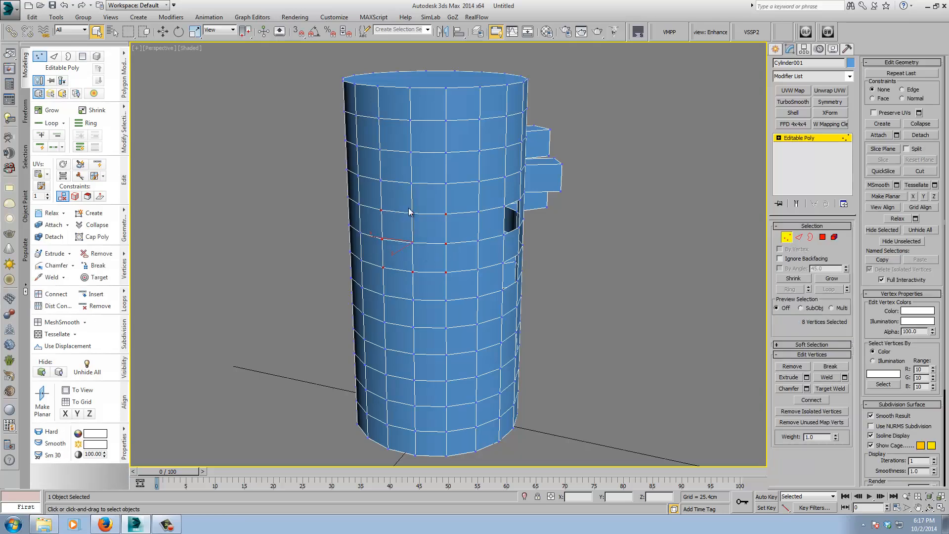
{"action": "left_click", "coordinate": [823, 237]}
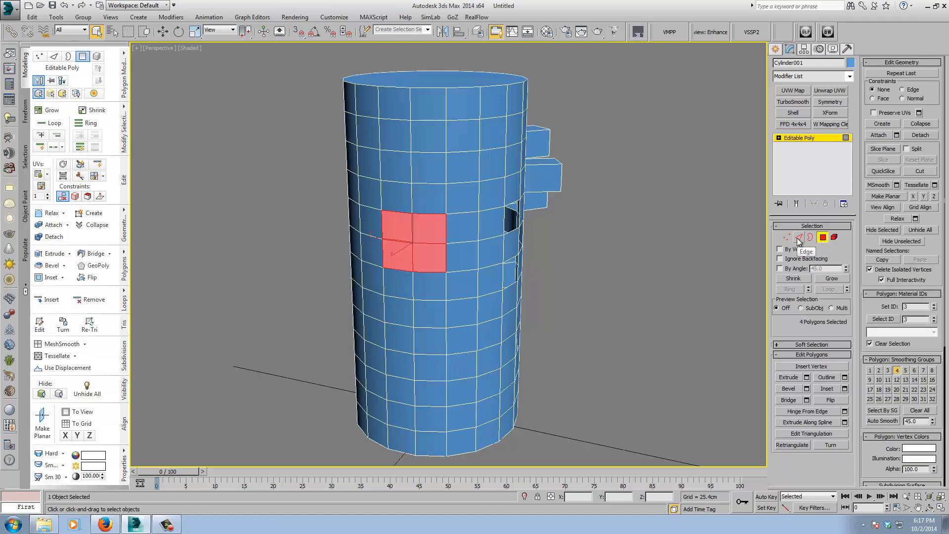
{"action": "left_click", "coordinate": [799, 238]}
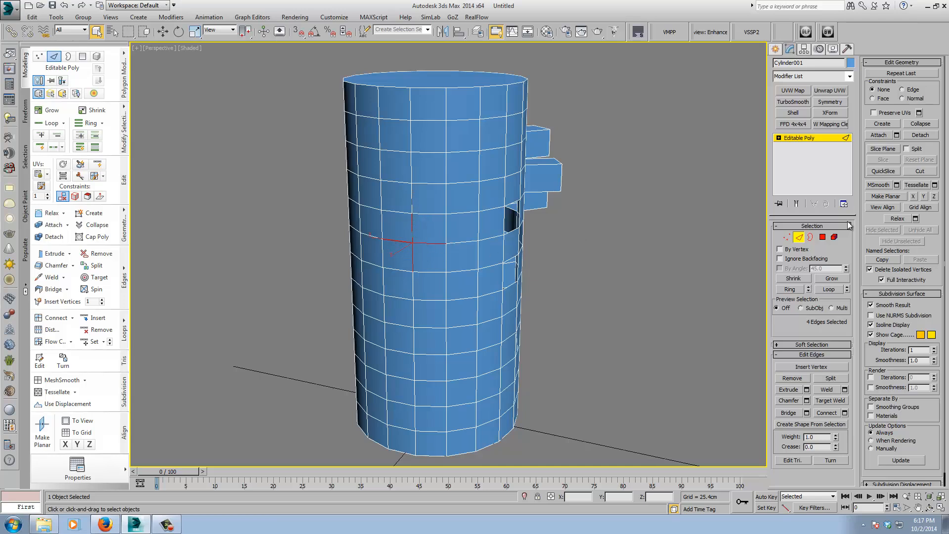
{"action": "left_click", "coordinate": [823, 237]}
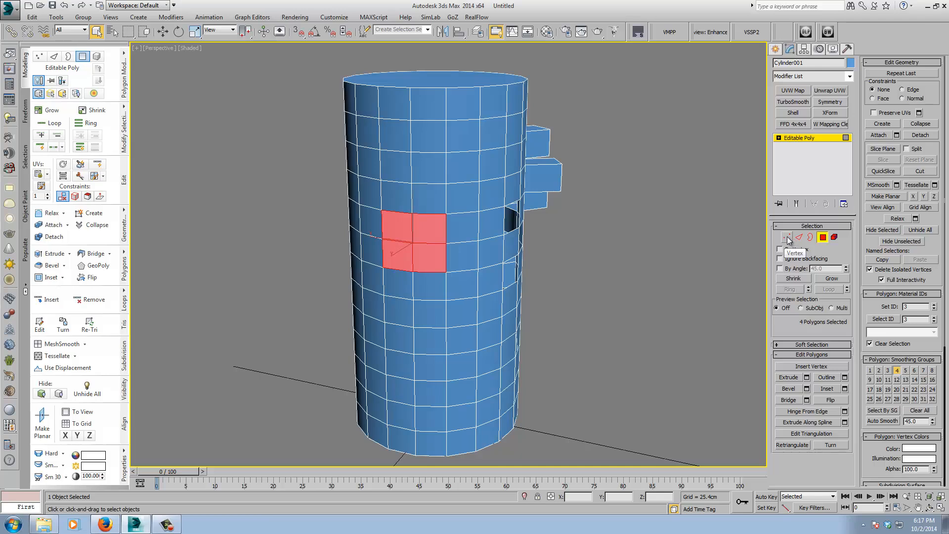
Step: Convert the four-polygon block to its single interior vertex, clear that vertex selection, and return to polygon level
{"action": "left_click", "coordinate": [787, 238]}
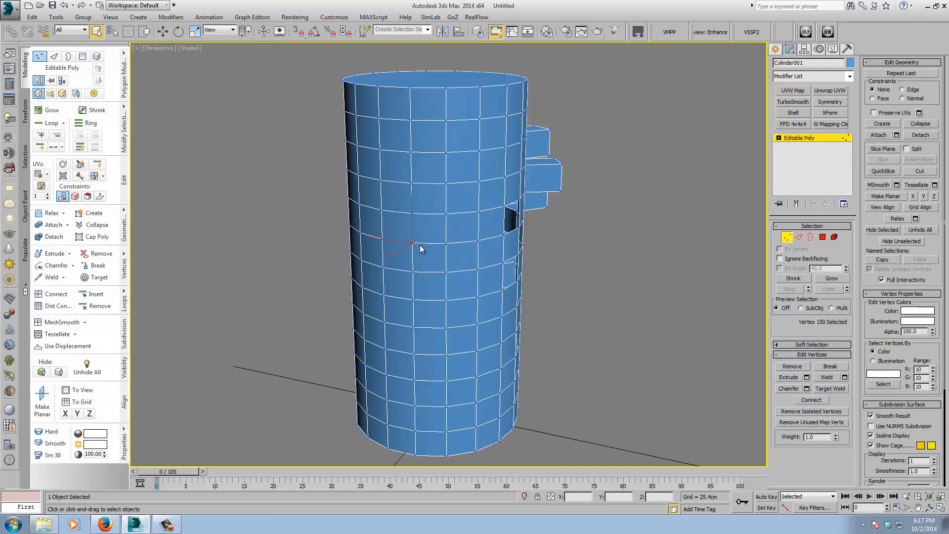
{"action": "left_click", "coordinate": [594, 256]}
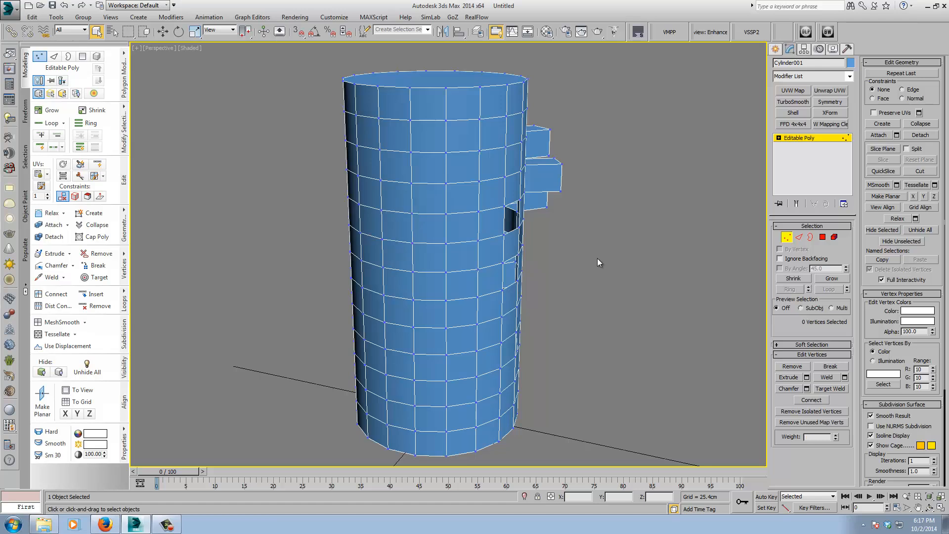
{"action": "left_click", "coordinate": [823, 237]}
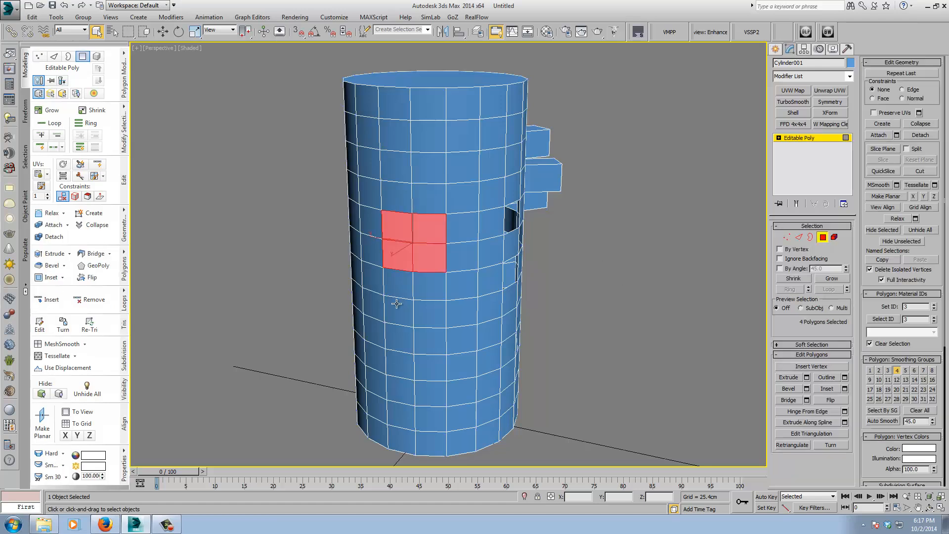
Step: Grow the four-polygon selection and shrink it back to the original block
{"action": "left_click", "coordinate": [832, 281]}
{"action": "left_click", "coordinate": [801, 282]}
{"action": "mouse_move", "coordinate": [550, 344]}
{"action": "middle_mouse_down", "text": "alt"}
{"action": "mouse_move", "coordinate": [564, 337]}
{"action": "mouse_move", "coordinate": [552, 334]}
{"action": "middle_mouse_up", "text": "alt"}
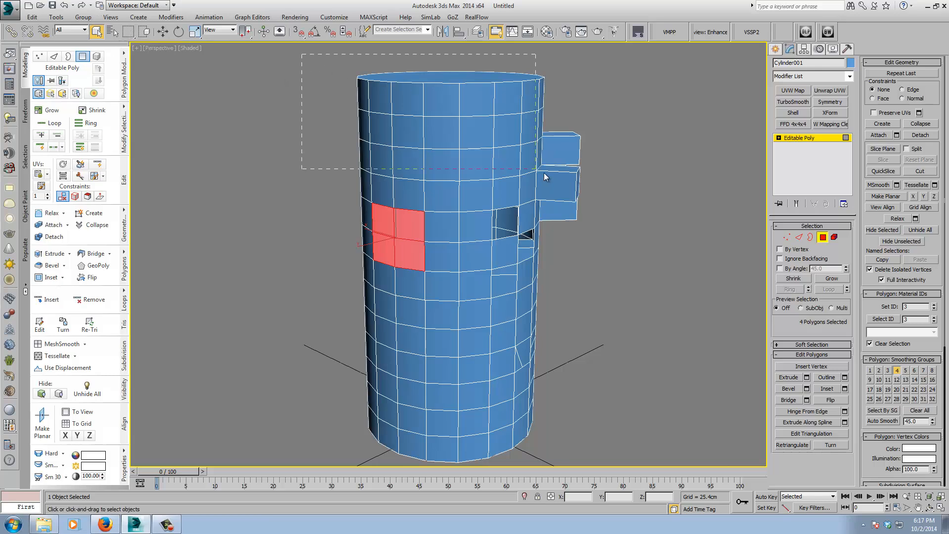
Step: Try a rectangular and then a fence selection region around the cylinder's upper part, clearing the polygon selection
{"action": "left_click_drag", "start_coordinate": [544, 174], "coordinate": [544, 174]}
{"action": "left_click", "coordinate": [258, 89]}
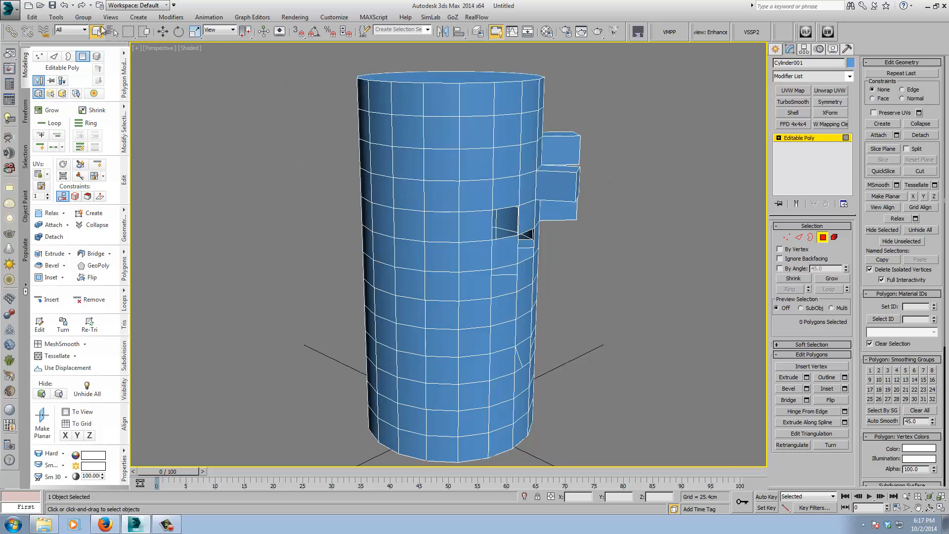
{"action": "left_click", "coordinate": [126, 36]}
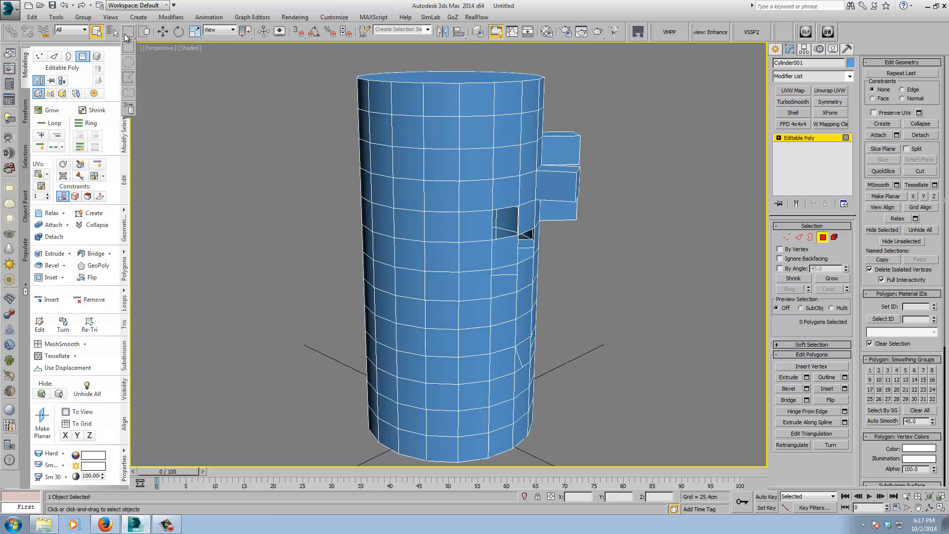
{"action": "left_click", "coordinate": [127, 78]}
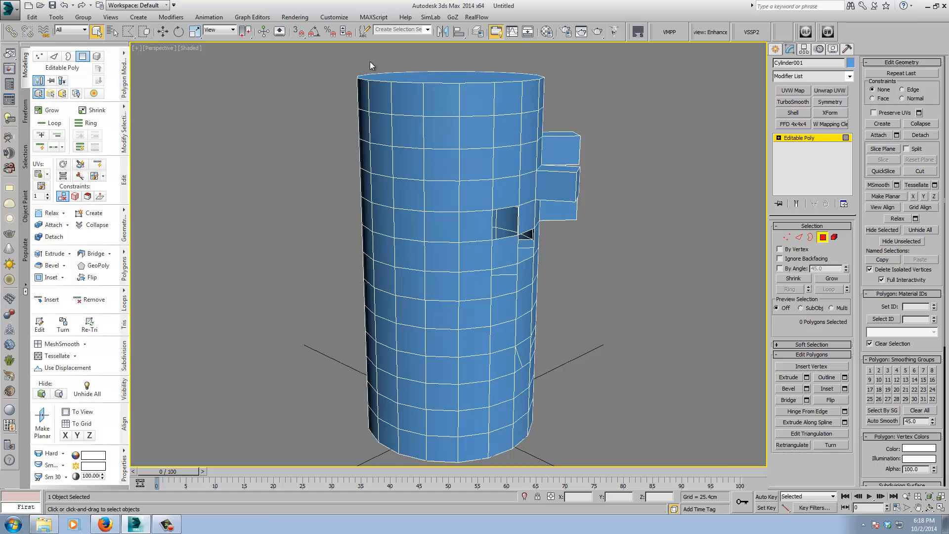
{"action": "left_click", "coordinate": [322, 202]}
{"action": "left_click", "coordinate": [357, 245]}
{"action": "left_click", "coordinate": [347, 64]}
{"action": "left_click", "coordinate": [296, 126]}
Step: Try the circular selection region, then switch to the paint selection region and brush over side polygons before clearing the selection
{"action": "left_click_drag", "start_coordinate": [130, 36], "coordinate": [129, 60]}
{"action": "left_click_drag", "start_coordinate": [348, 61], "coordinate": [348, 61]}
{"action": "left_click", "coordinate": [302, 167]}
{"action": "left_click_drag", "start_coordinate": [127, 33], "coordinate": [129, 110]}
{"action": "mouse_move", "coordinate": [407, 159]}
{"action": "left_mouse_down"}
{"action": "mouse_move", "coordinate": [434, 149]}
{"action": "mouse_move", "coordinate": [431, 272]}
{"action": "mouse_move", "coordinate": [383, 259]}
{"action": "left_mouse_up"}
{"action": "left_click", "coordinate": [278, 174]}
Step: Use the Tops selection to pick the end faces of the extruded and recessed blocks, inspect them, and clear the selection
{"action": "middle_click_drag", "start_coordinate": [423, 169], "coordinate": [407, 215], "text": "alt"}
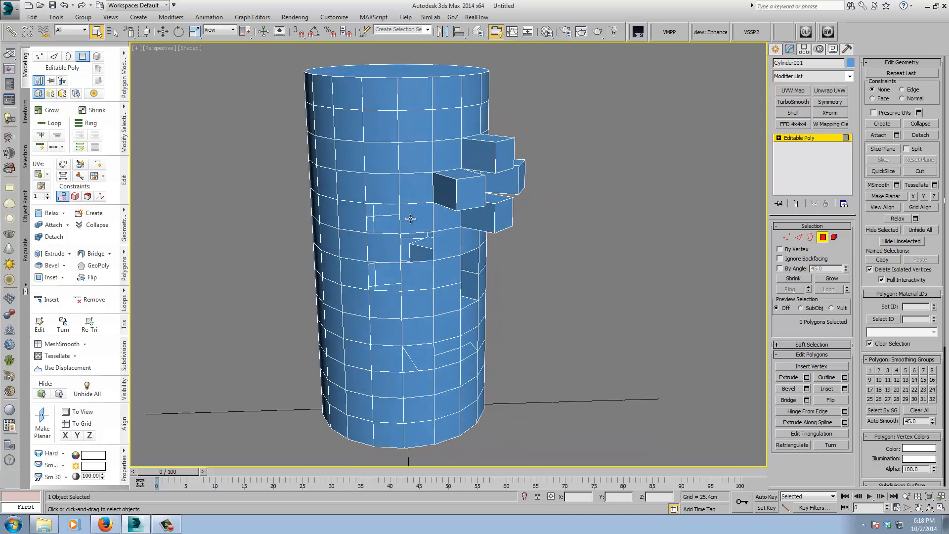
{"action": "middle_click_drag", "start_coordinate": [621, 286], "coordinate": [579, 292], "text": "alt"}
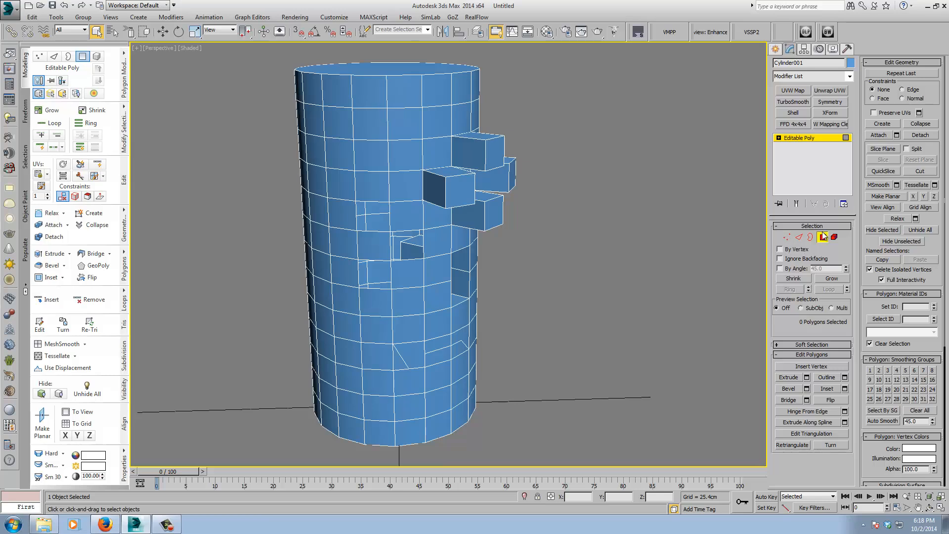
{"action": "middle_click_drag", "start_coordinate": [660, 232], "coordinate": [557, 275], "text": "alt"}
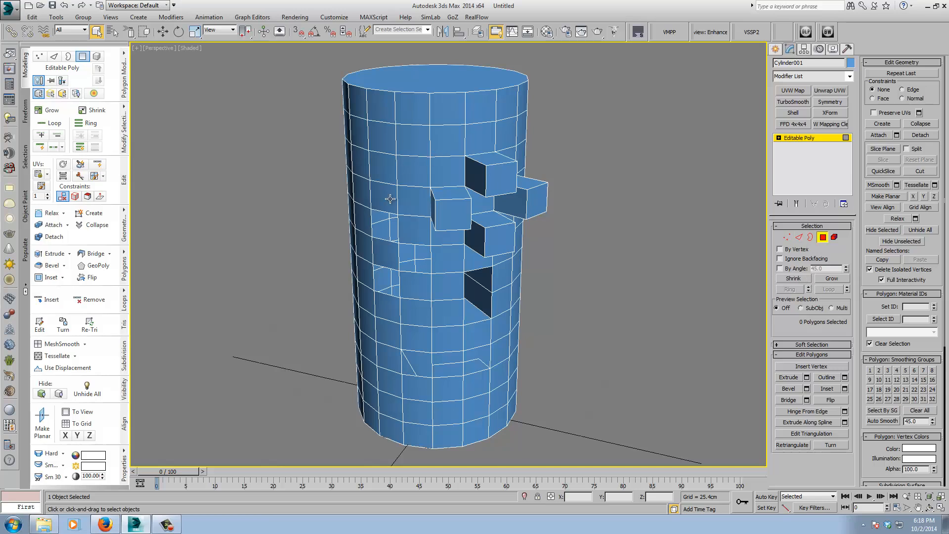
{"action": "middle_click_drag", "start_coordinate": [562, 305], "coordinate": [564, 316]}
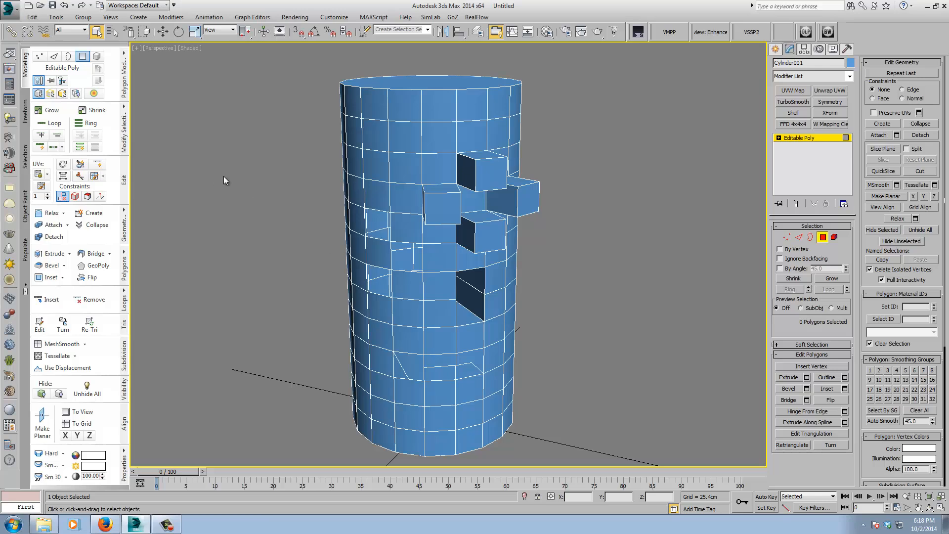
{"action": "left_click", "coordinate": [28, 166]}
{"action": "middle_click_drag", "start_coordinate": [247, 182], "coordinate": [265, 191], "text": "alt"}
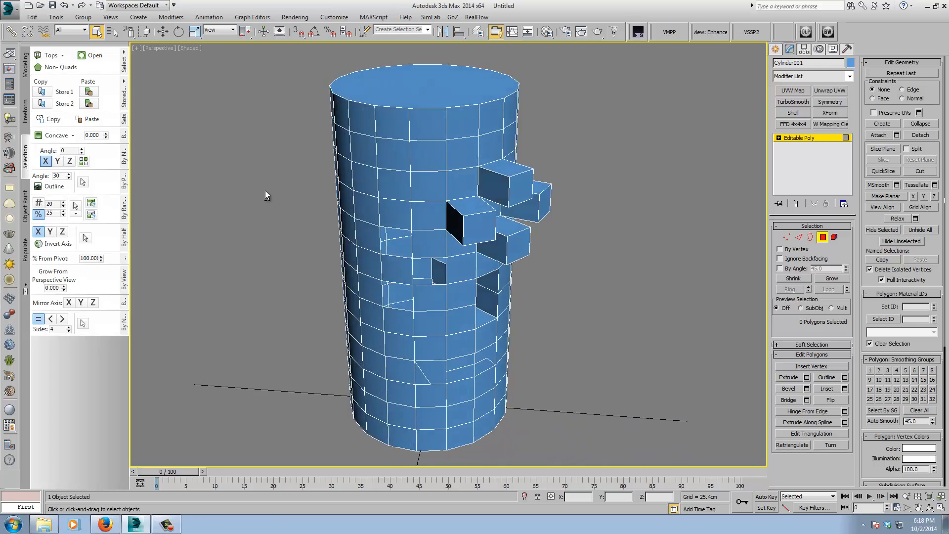
{"action": "left_click", "coordinate": [51, 56]}
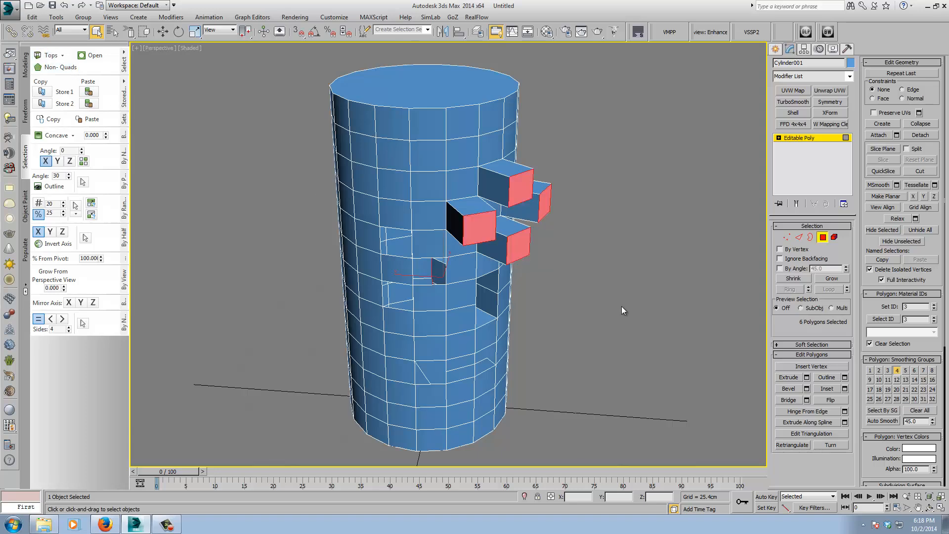
{"action": "middle_click_drag", "start_coordinate": [621, 307], "coordinate": [584, 274], "text": "alt"}
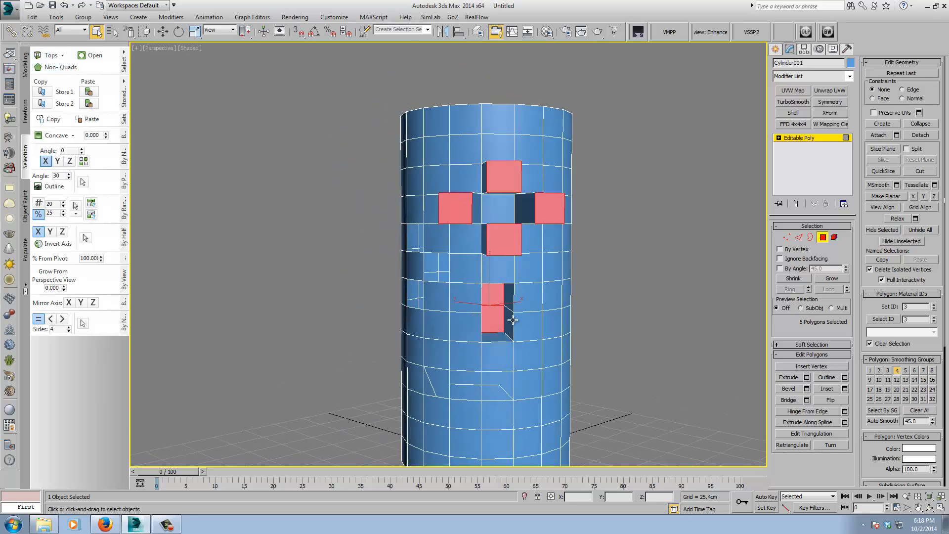
{"action": "middle_click_drag", "start_coordinate": [656, 193], "coordinate": [468, 228], "text": "alt"}
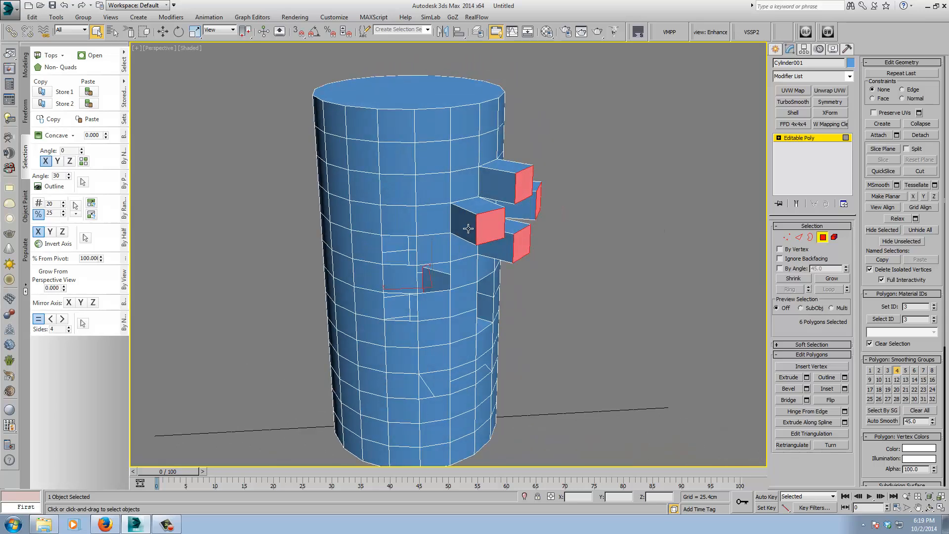
{"action": "mouse_move", "coordinate": [606, 262]}
{"action": "middle_mouse_down", "text": "alt"}
{"action": "mouse_move", "coordinate": [623, 252]}
{"action": "mouse_move", "coordinate": [584, 267]}
{"action": "mouse_move", "coordinate": [608, 263]}
{"action": "mouse_move", "coordinate": [593, 268]}
{"action": "middle_mouse_up", "text": "alt"}
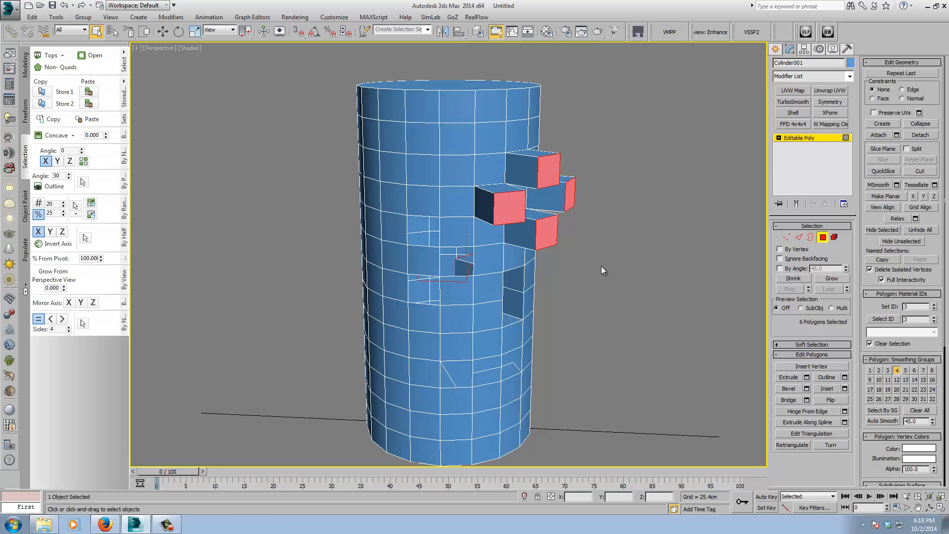
{"action": "left_click", "coordinate": [284, 213]}
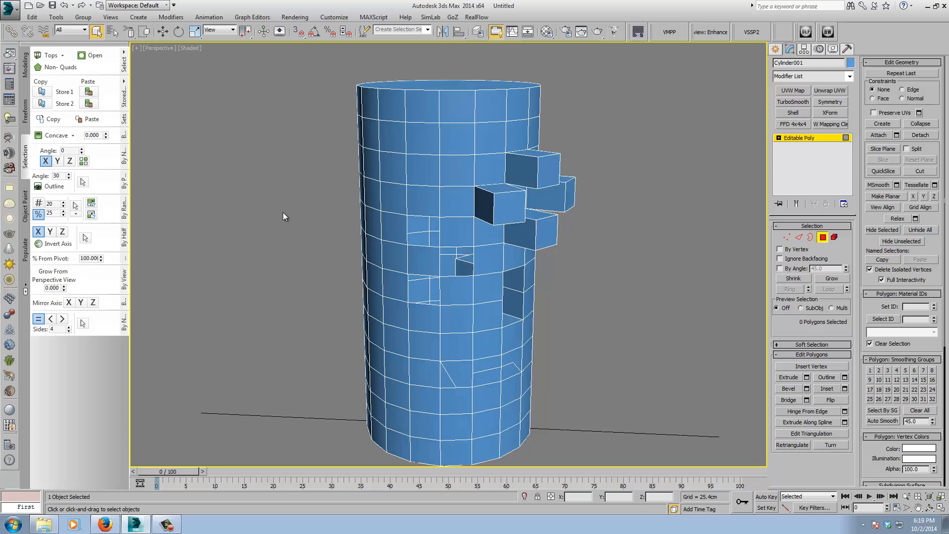
Step: Select all non-quad polygons on the cylinder and inspect them around the recessed openings
{"action": "left_click", "coordinate": [75, 69]}
{"action": "middle_click_drag", "start_coordinate": [264, 234], "coordinate": [307, 229], "text": "alt"}
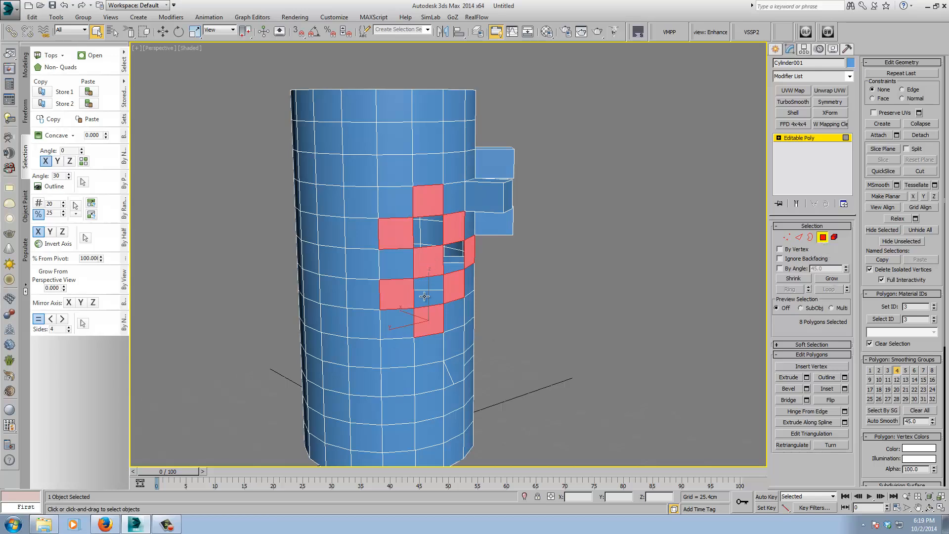
{"action": "mouse_move", "coordinate": [460, 297]}
{"action": "middle_mouse_down", "text": "alt"}
{"action": "mouse_move", "coordinate": [425, 296]}
{"action": "mouse_move", "coordinate": [461, 298]}
{"action": "middle_mouse_up", "text": "alt"}
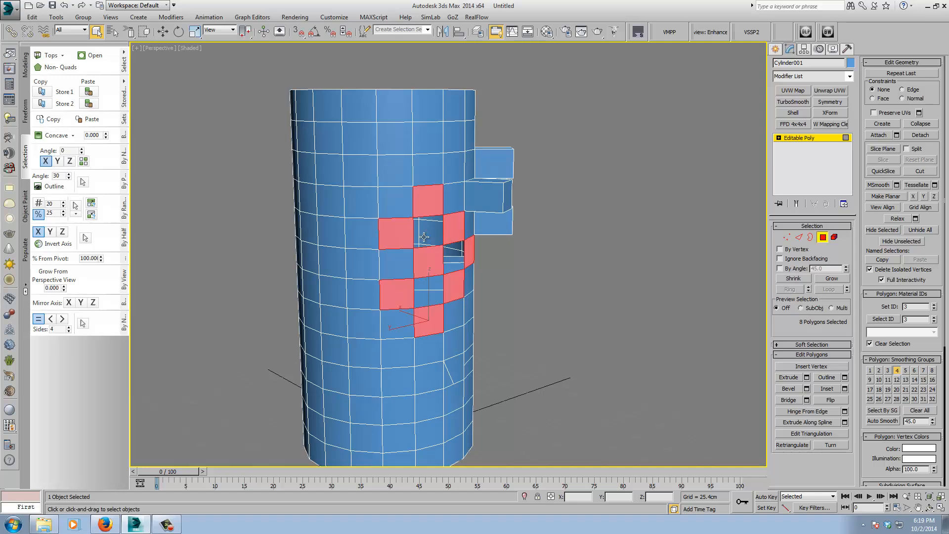
{"action": "middle_click_drag", "start_coordinate": [528, 286], "coordinate": [544, 295], "text": "alt"}
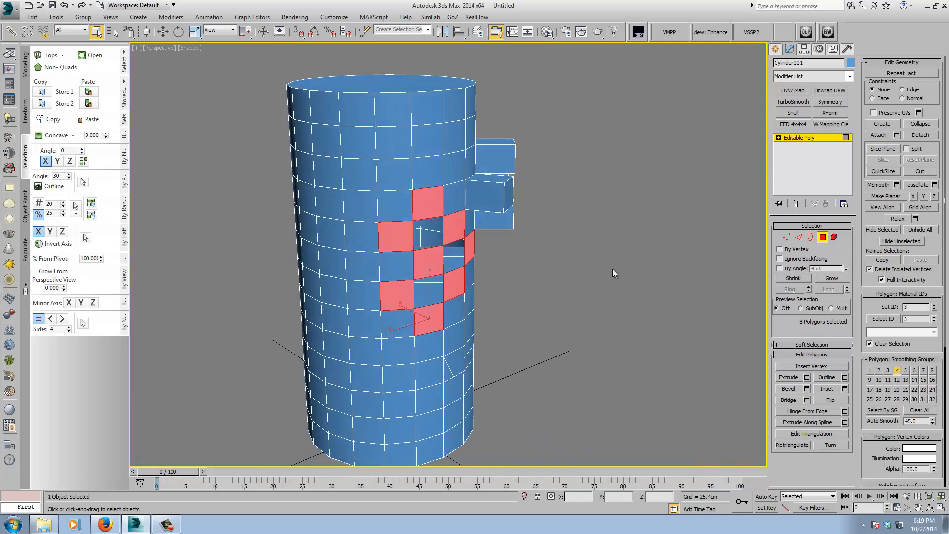
Step: Check which selection criteria are offered at vertex and edge level, then return to the non-quad selection at polygon level
{"action": "left_click", "coordinate": [786, 237]}
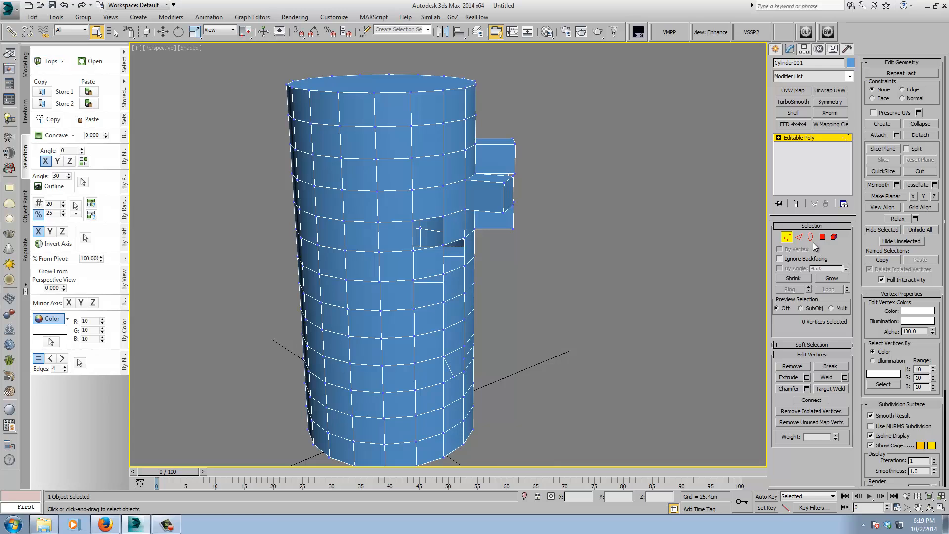
{"action": "left_click", "coordinate": [799, 238]}
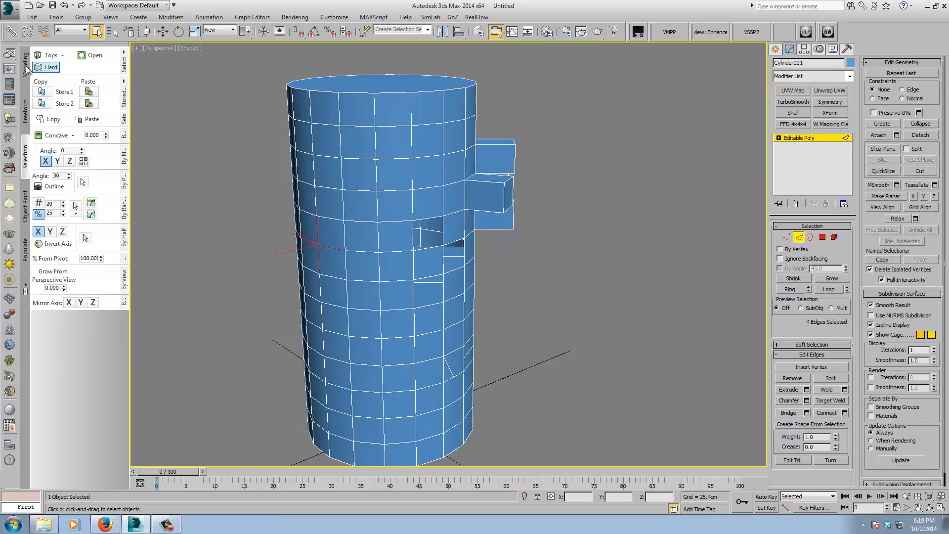
{"action": "key", "text": "4"}
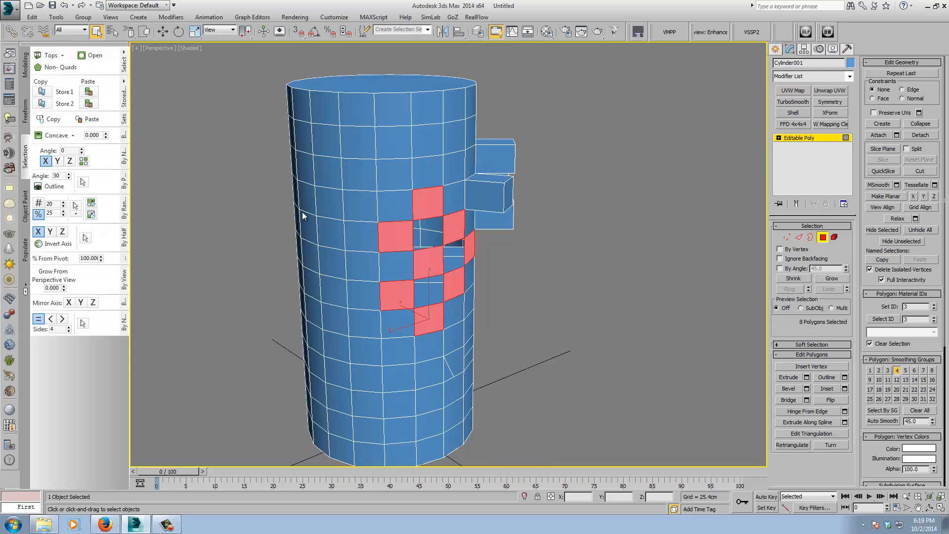
Step: Switch to vertex level, apply the Tops selection, and inspect the picked vertices on the extruded blocks
{"action": "left_click", "coordinate": [786, 237]}
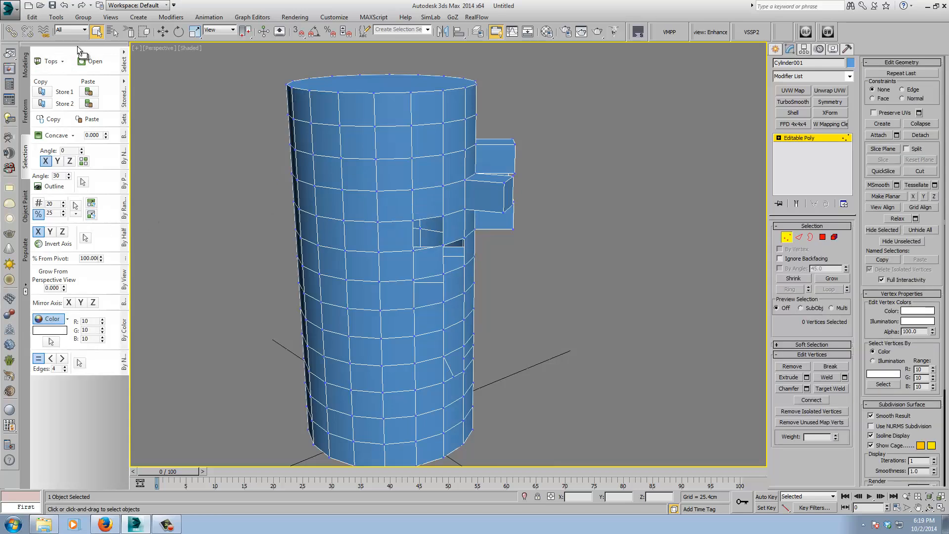
{"action": "left_click", "coordinate": [52, 62]}
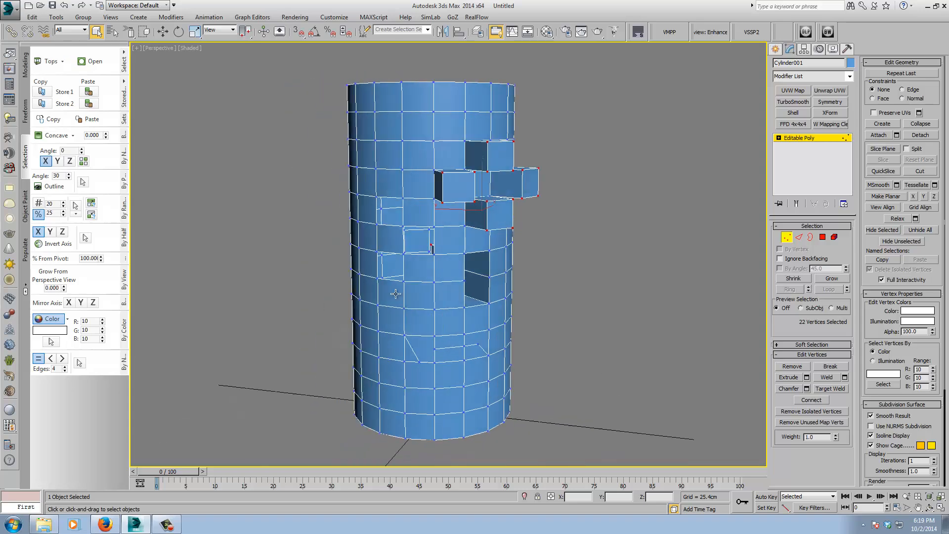
{"action": "mouse_move", "coordinate": [395, 293]}
{"action": "middle_mouse_down", "text": "alt"}
{"action": "mouse_move", "coordinate": [377, 265]}
{"action": "mouse_move", "coordinate": [410, 294]}
{"action": "middle_mouse_up", "text": "alt"}
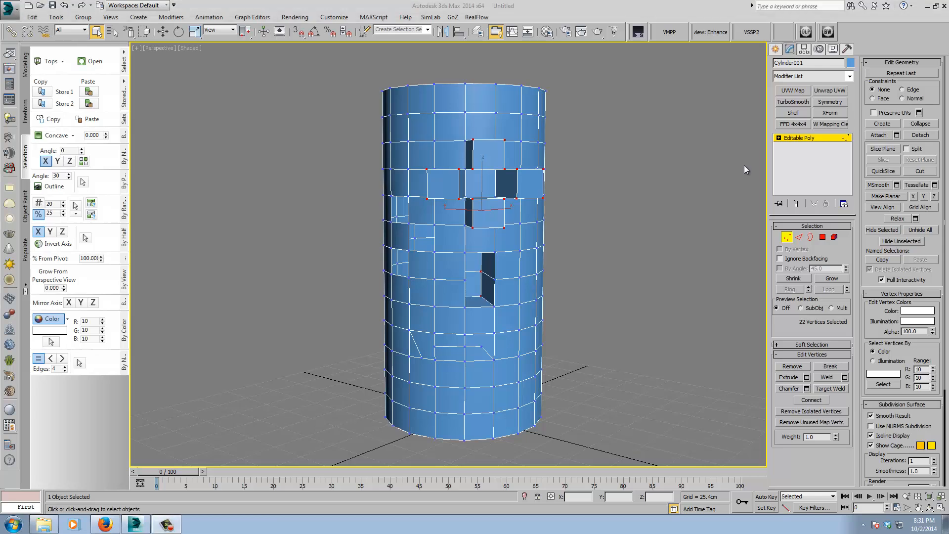
Step: Return to polygon level, view the stored selection around the recessed openings, and clear it
{"action": "left_click", "coordinate": [822, 237]}
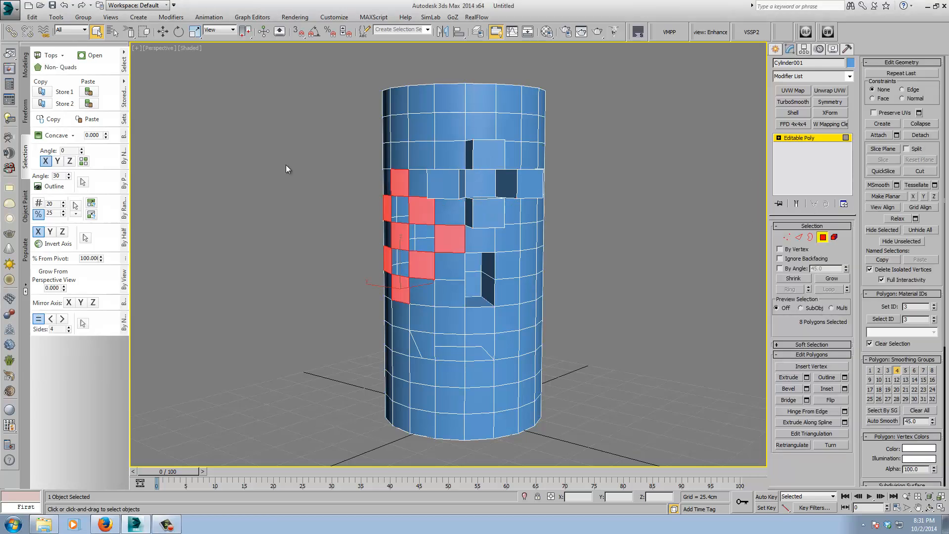
{"action": "middle_click_drag", "start_coordinate": [272, 224], "coordinate": [297, 216], "text": "alt"}
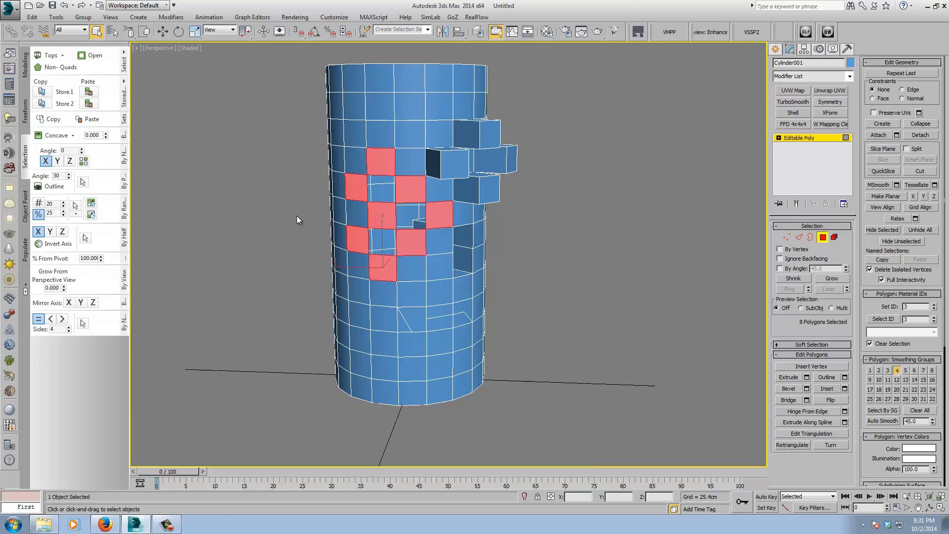
{"action": "left_click", "coordinate": [222, 185]}
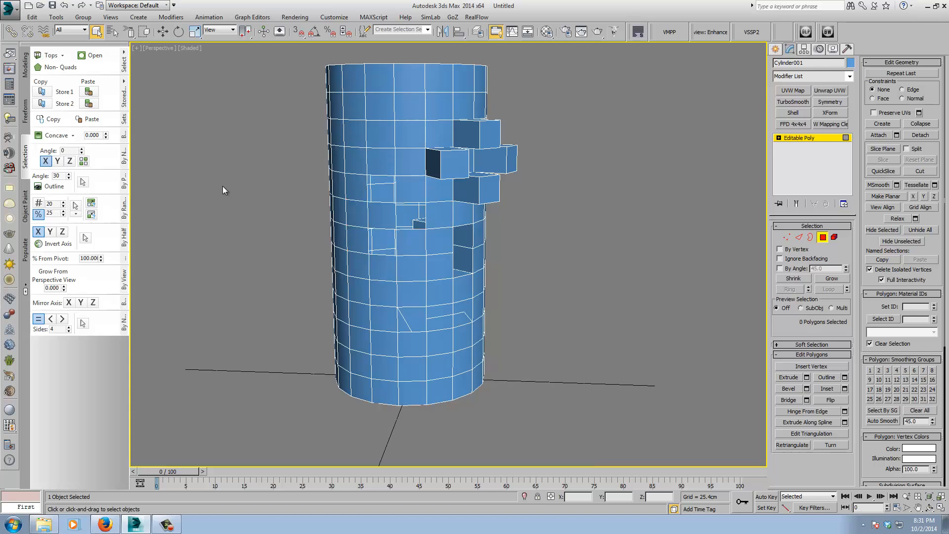
Step: Select the cylinder's non-quad polygons, inspect them on the side and end caps, and clear the selection
{"action": "left_click", "coordinate": [57, 67]}
{"action": "middle_click_drag", "start_coordinate": [223, 268], "coordinate": [199, 261], "text": "alt"}
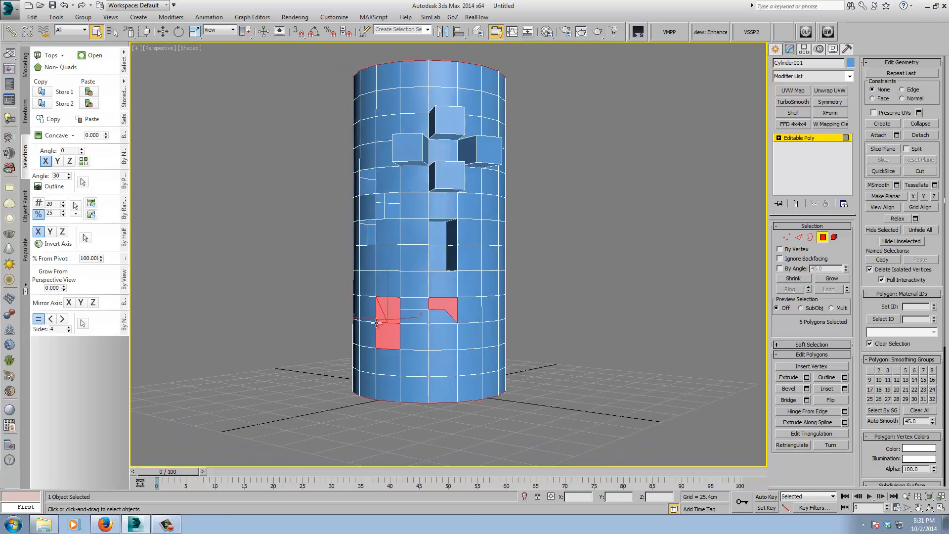
{"action": "middle_click_drag", "start_coordinate": [397, 172], "coordinate": [401, 218], "text": "alt"}
{"action": "middle_click_drag", "start_coordinate": [329, 346], "coordinate": [346, 320], "text": "alt"}
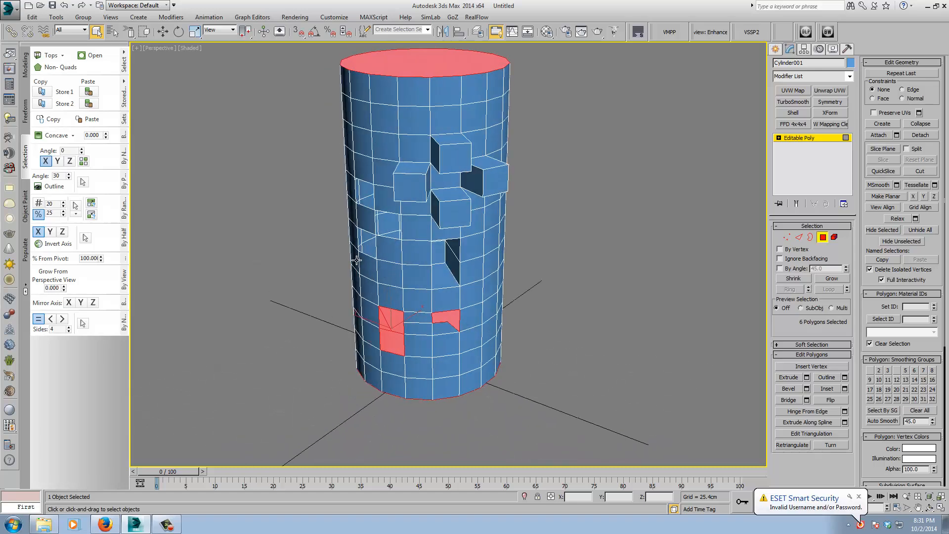
{"action": "left_click", "coordinate": [286, 204]}
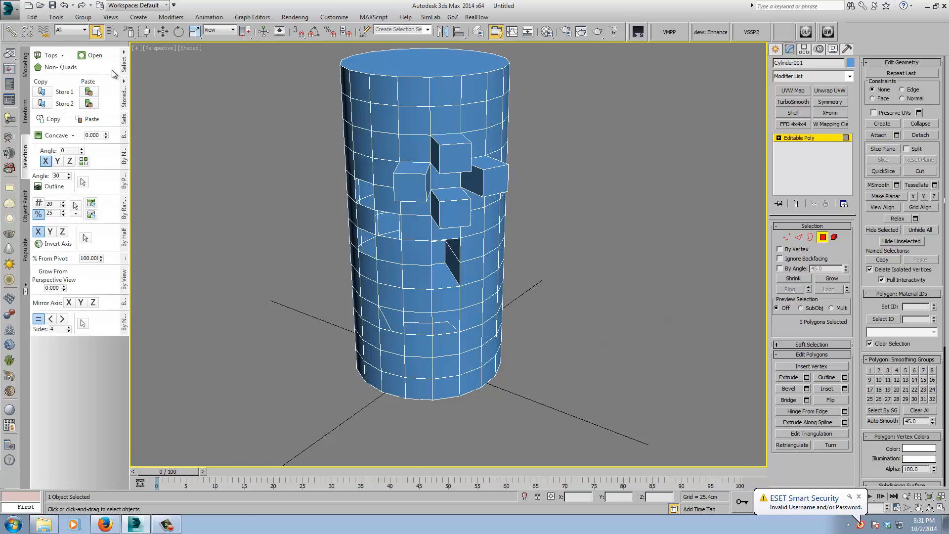
Step: Select concave polygons with a threshold of 0.010, inspect them around the blocks and recess, and reset the threshold to 0.000
{"action": "left_click", "coordinate": [125, 87]}
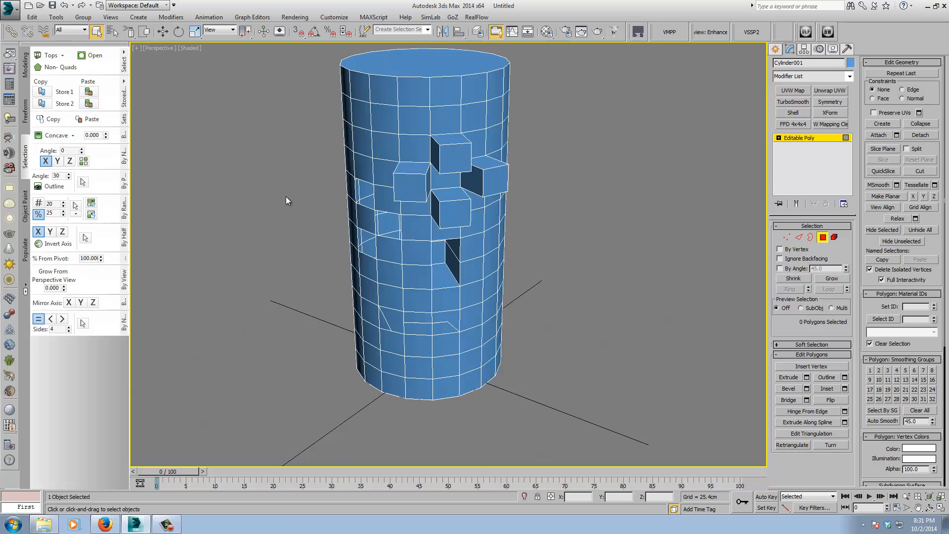
{"action": "mouse_move", "coordinate": [287, 200]}
{"action": "middle_mouse_down"}
{"action": "mouse_move", "coordinate": [260, 189]}
{"action": "mouse_move", "coordinate": [271, 211]}
{"action": "mouse_move", "coordinate": [290, 197]}
{"action": "middle_mouse_up"}
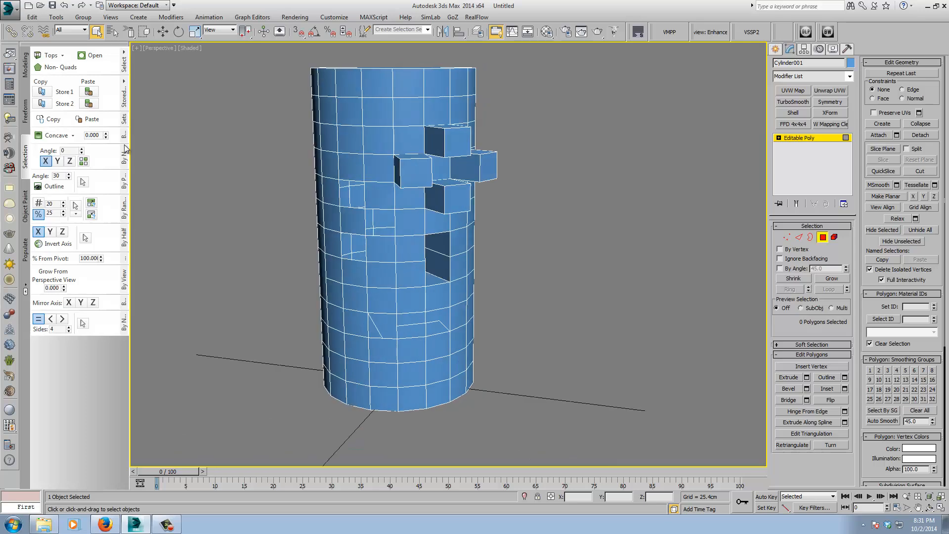
{"action": "left_click", "coordinate": [105, 134]}
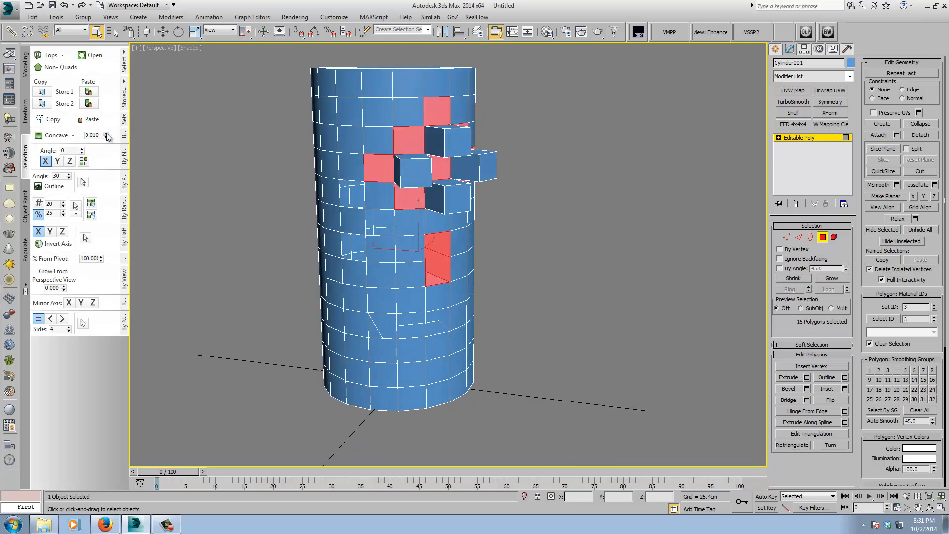
{"action": "mouse_move", "coordinate": [247, 232]}
{"action": "middle_mouse_down", "text": "alt"}
{"action": "mouse_move", "coordinate": [237, 239]}
{"action": "mouse_move", "coordinate": [251, 241]}
{"action": "middle_mouse_up", "text": "alt"}
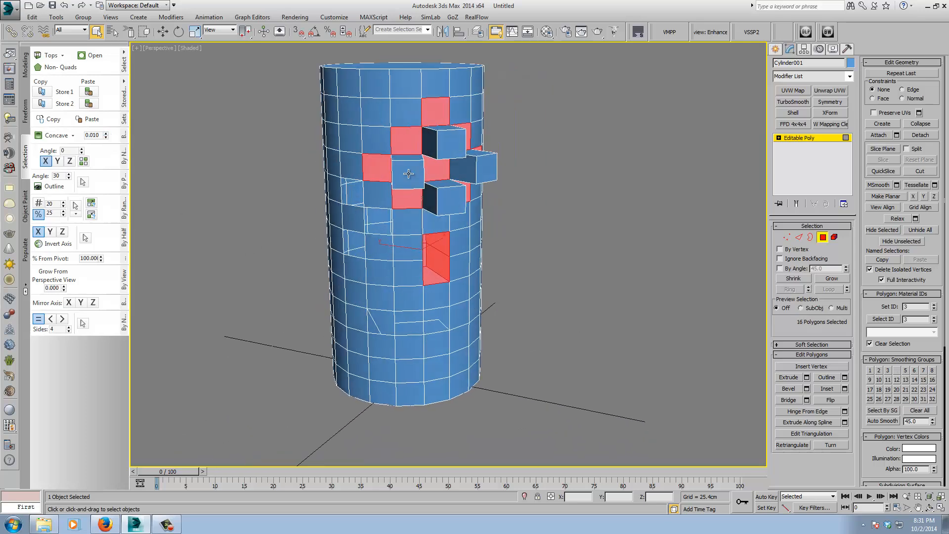
{"action": "middle_click_drag", "start_coordinate": [426, 260], "coordinate": [429, 246], "text": "alt"}
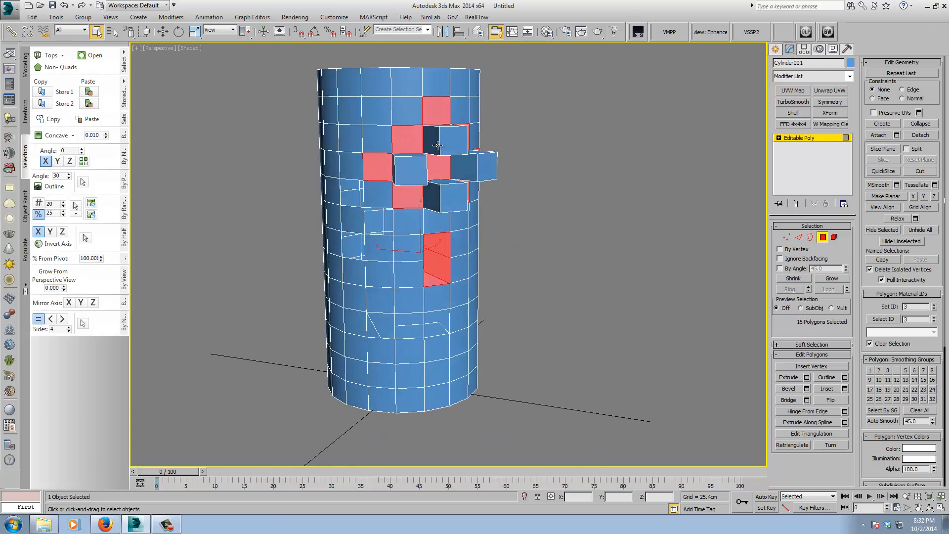
{"action": "middle_click_drag", "start_coordinate": [521, 243], "coordinate": [582, 257]}
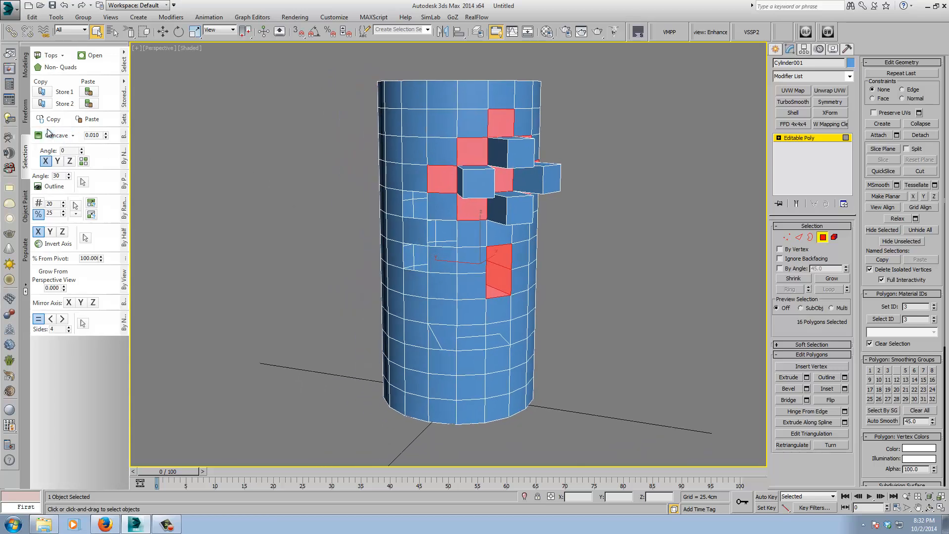
{"action": "left_click", "coordinate": [107, 137]}
{"action": "left_click", "coordinate": [210, 144]}
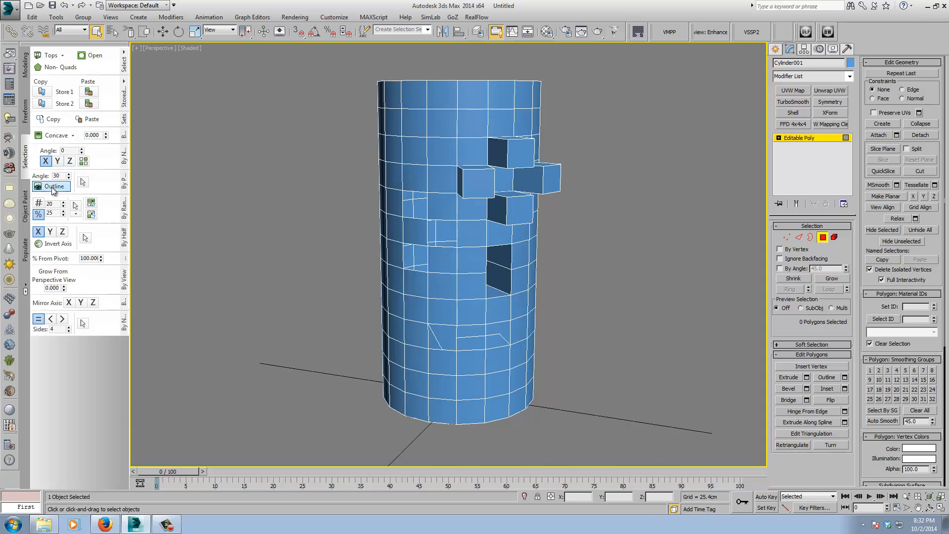
Step: Leave polygon level and create a box about 103.5 cm long, 79 cm wide and 81.8 cm high beside the cylinder
{"action": "middle_click_drag", "start_coordinate": [206, 172], "coordinate": [291, 196], "text": "alt"}
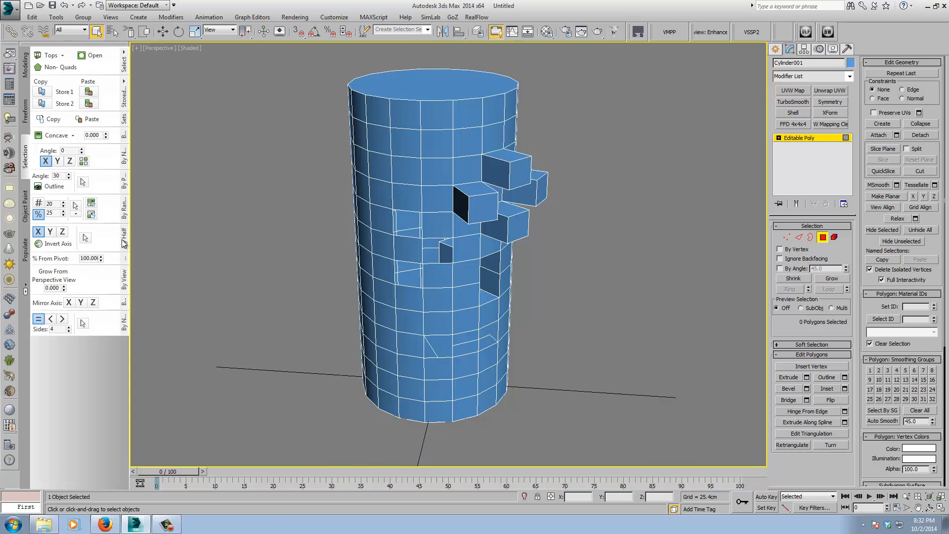
{"action": "middle_click_drag", "start_coordinate": [328, 282], "coordinate": [410, 275]}
{"action": "left_click", "coordinate": [811, 139]}
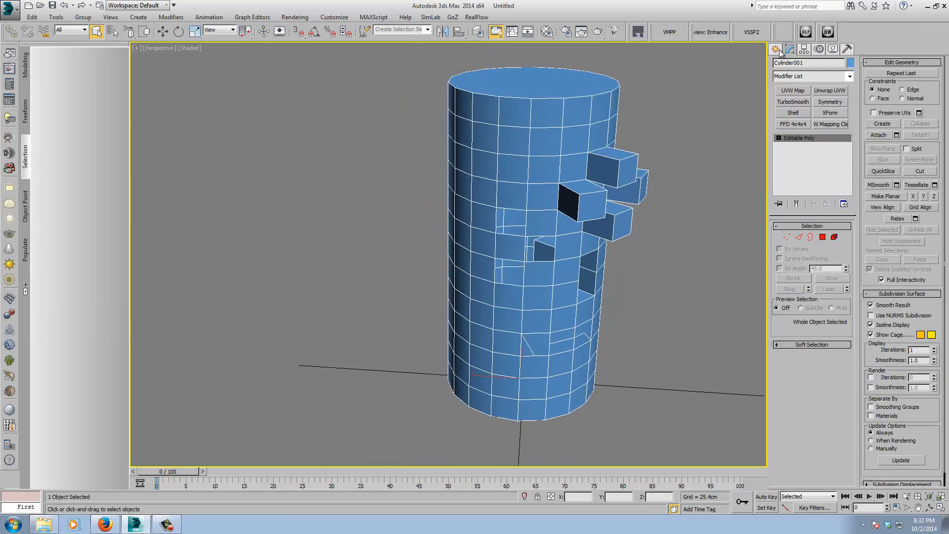
{"action": "left_click", "coordinate": [776, 49]}
{"action": "left_click", "coordinate": [792, 113]}
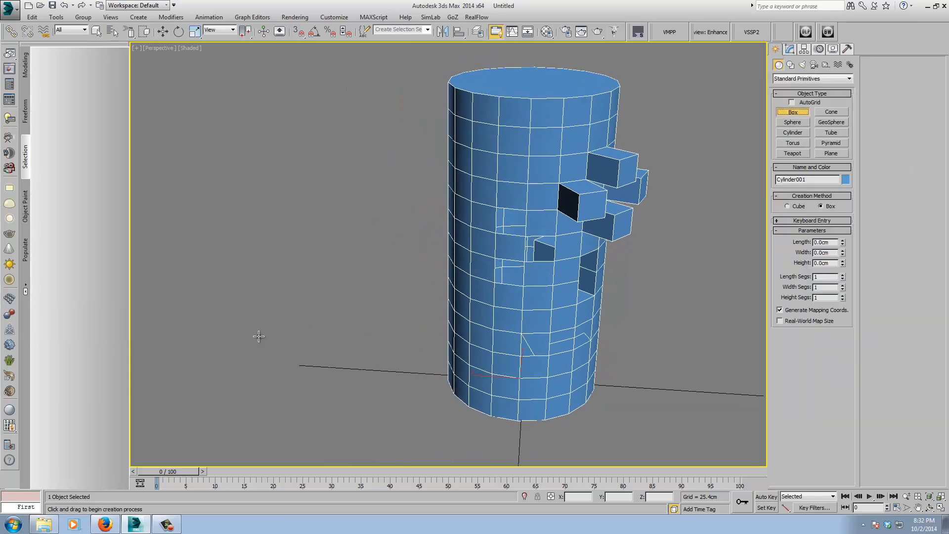
{"action": "left_click_drag", "start_coordinate": [254, 334], "coordinate": [368, 393]}
{"action": "left_click", "coordinate": [354, 306]}
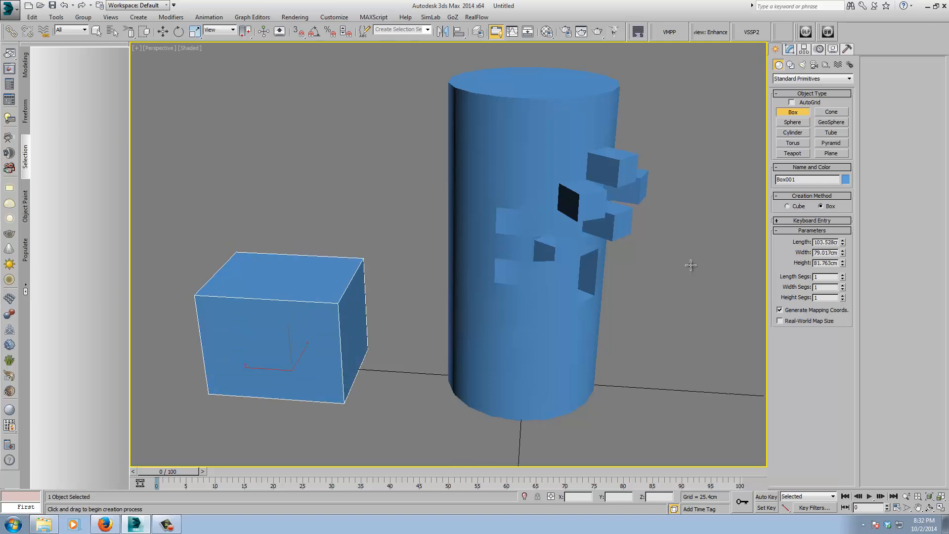
Step: Set the box's length, width and height segments to 2 each and finish creating it
{"action": "left_click", "coordinate": [843, 285]}
{"action": "middle_click_drag", "start_coordinate": [333, 272], "coordinate": [291, 277], "text": "alt"}
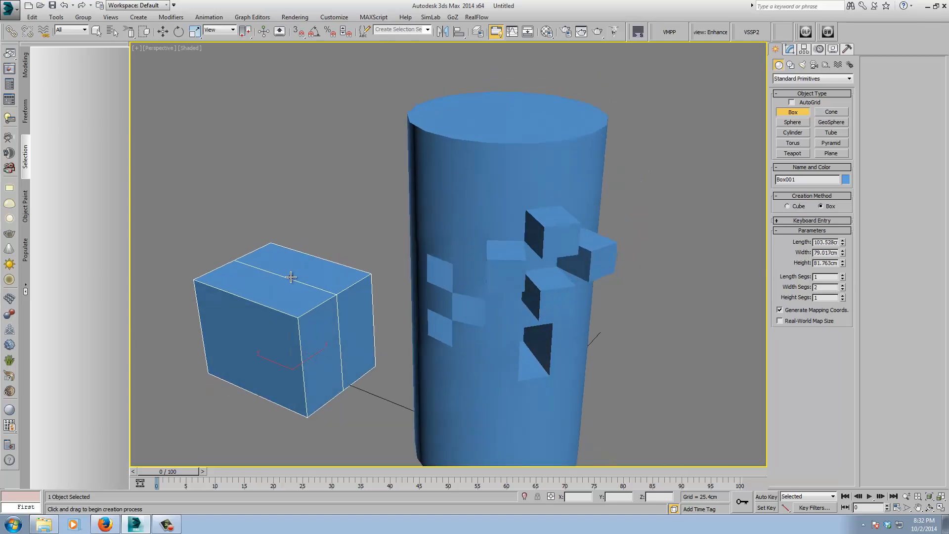
{"action": "left_click", "coordinate": [843, 275]}
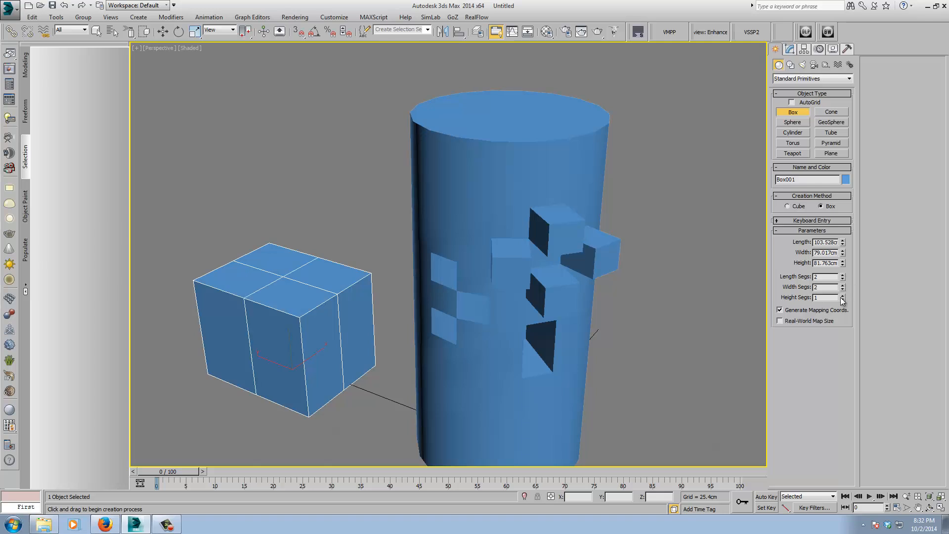
{"action": "left_click", "coordinate": [842, 296]}
{"action": "right_click", "coordinate": [268, 287]}
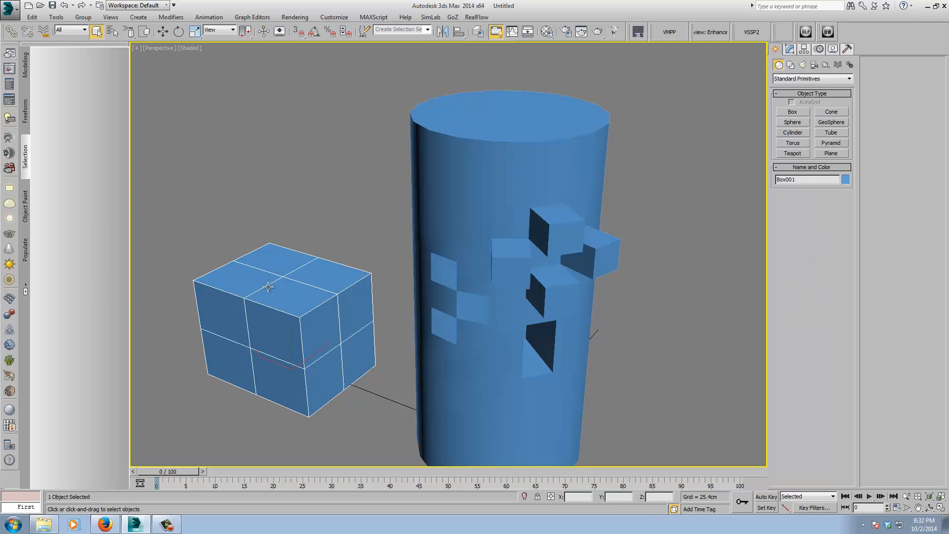
Step: Convert the box to an Editable Poly and switch to polygon level
{"action": "right_click", "coordinate": [269, 287]}
{"action": "mouse_move", "coordinate": [321, 376]}
{"action": "left_click", "coordinate": [395, 385]}
{"action": "left_click", "coordinate": [822, 237]}
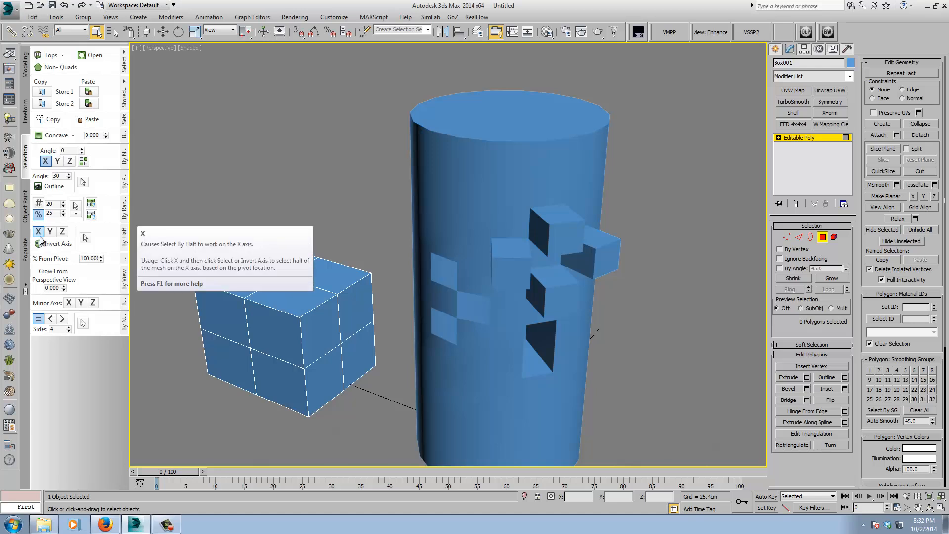
Step: Select half of the box's polygons along the X axis, invert the axis, and select half along Y
{"action": "left_click", "coordinate": [85, 240]}
{"action": "middle_click_drag", "start_coordinate": [336, 247], "coordinate": [336, 266], "text": "alt"}
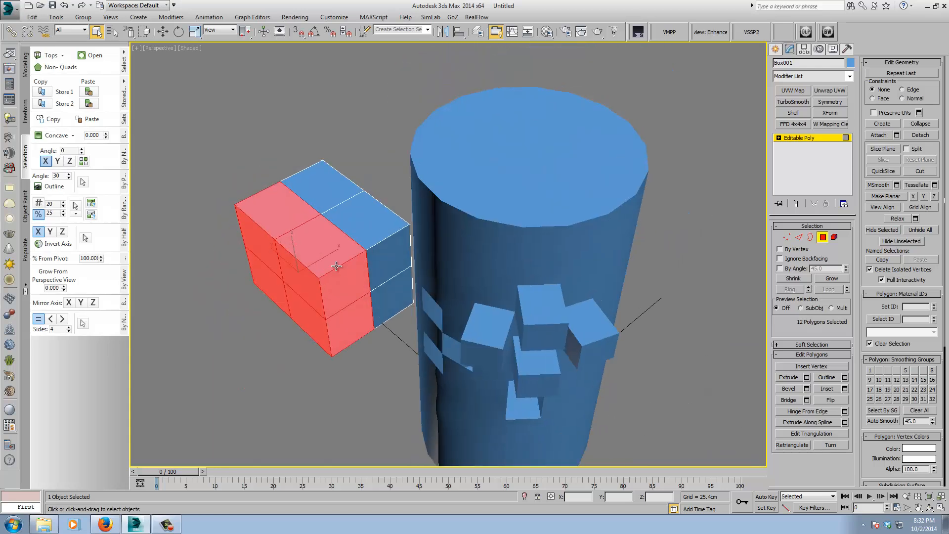
{"action": "left_click", "coordinate": [58, 246]}
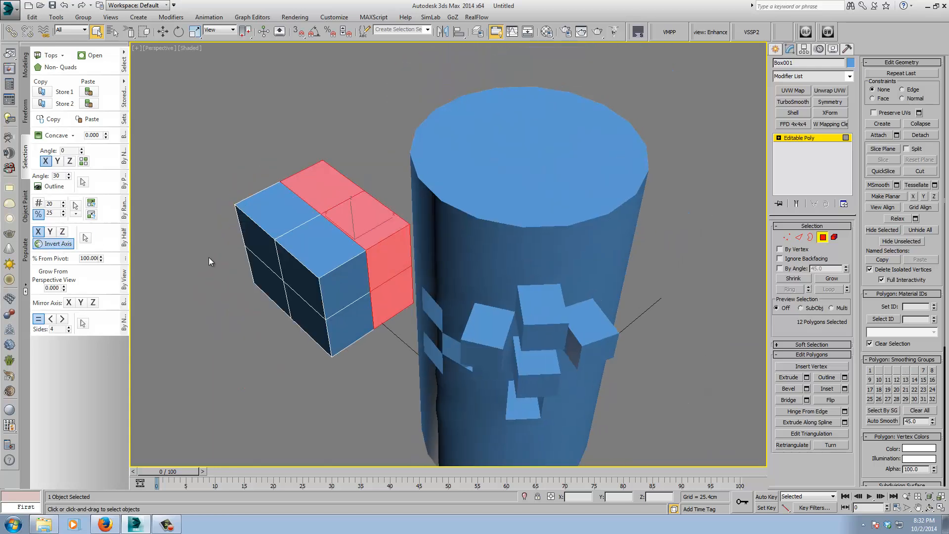
{"action": "left_click", "coordinate": [50, 231]}
{"action": "left_click", "coordinate": [85, 239]}
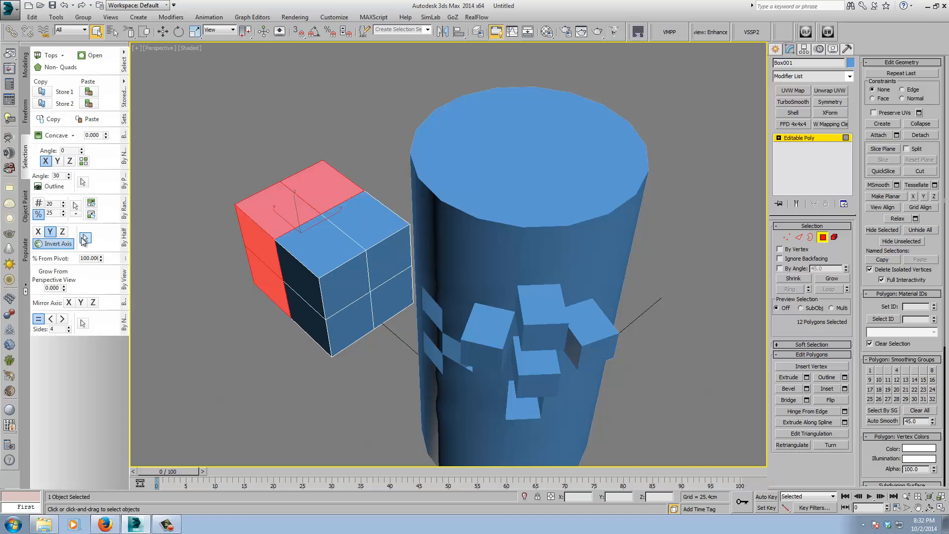
Step: Try selecting half of the box along the Z axis with Invert Axis, inspect it, and clear the selection
{"action": "left_click", "coordinate": [62, 231]}
{"action": "left_click", "coordinate": [85, 238]}
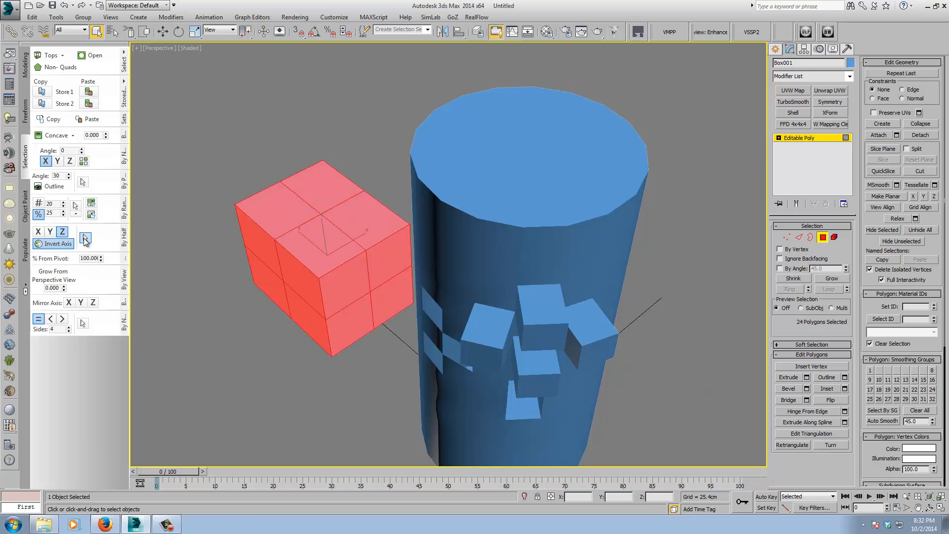
{"action": "left_click", "coordinate": [69, 244]}
{"action": "left_click", "coordinate": [85, 239]}
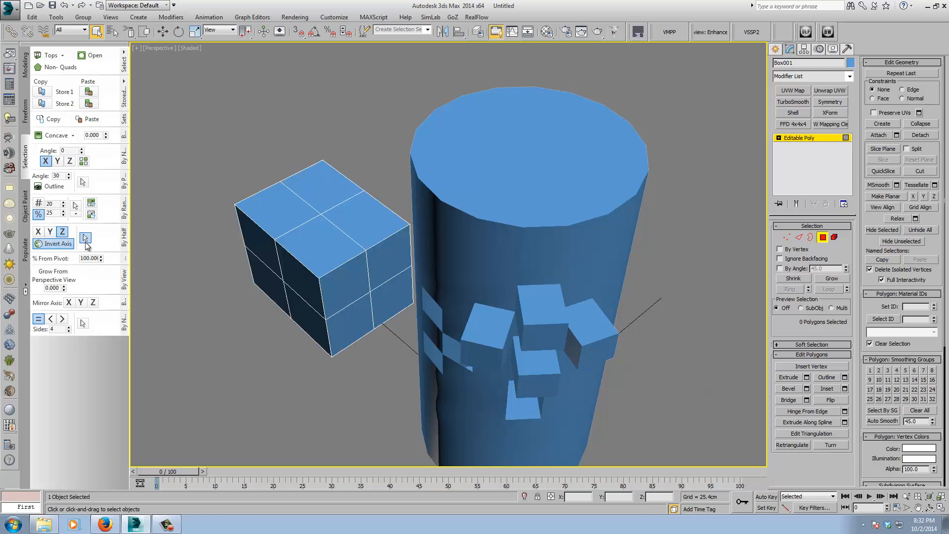
{"action": "middle_click_drag", "start_coordinate": [238, 262], "coordinate": [281, 289], "text": "alt"}
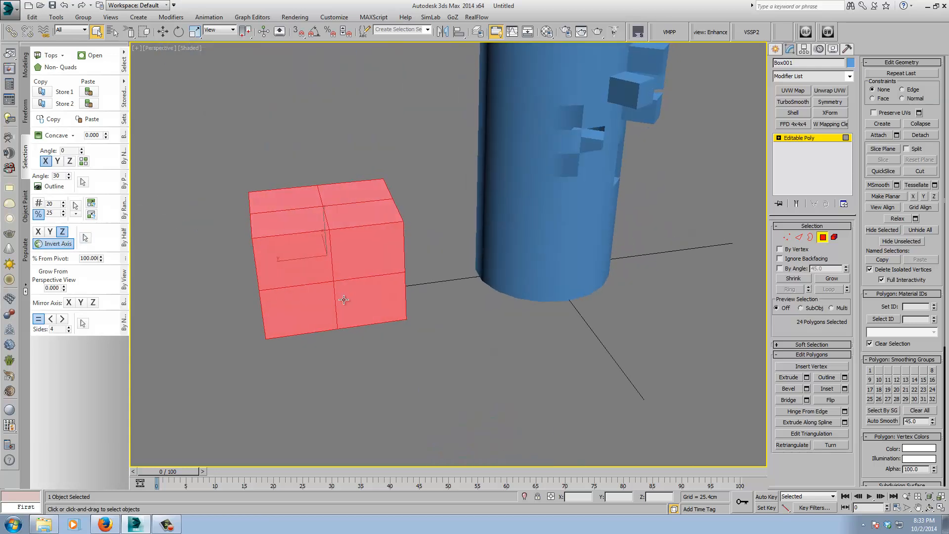
{"action": "middle_click_drag", "start_coordinate": [344, 300], "coordinate": [271, 261], "text": "alt"}
{"action": "left_click", "coordinate": [222, 236]}
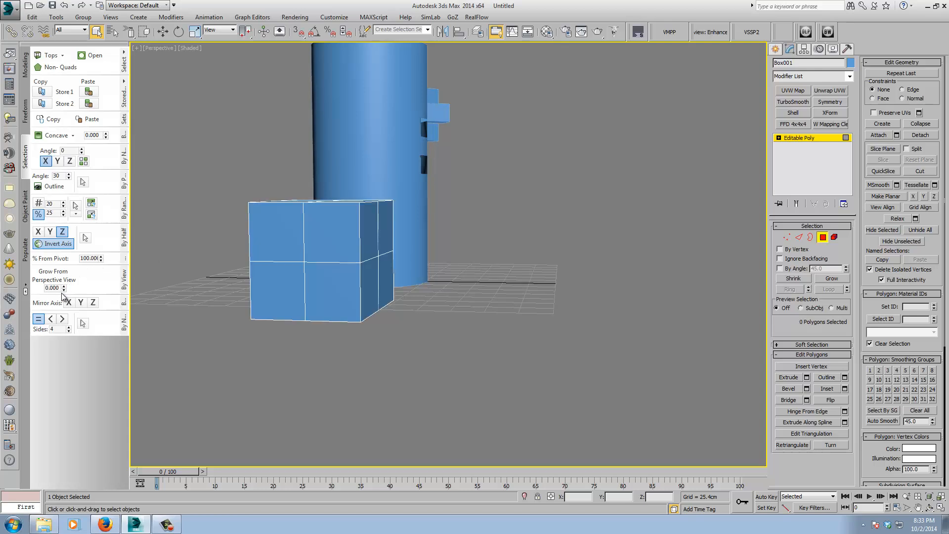
Step: Try growing a polygon selection from the perspective view and inspect the box from different angles
{"action": "left_click_drag", "start_coordinate": [64, 292], "coordinate": [159, 218]}
{"action": "middle_click_drag", "start_coordinate": [159, 218], "coordinate": [341, 310], "text": "alt"}
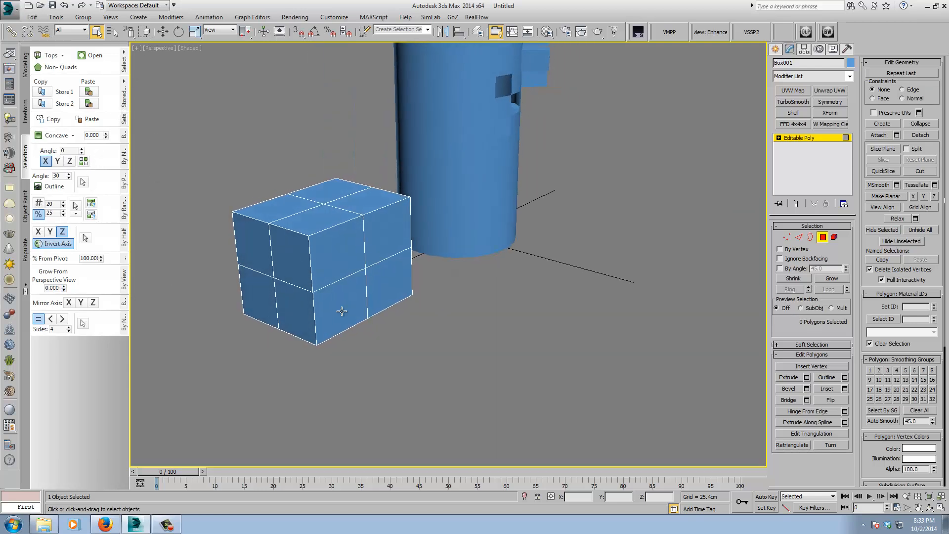
{"action": "middle_click_drag", "start_coordinate": [321, 196], "coordinate": [318, 292], "text": "alt"}
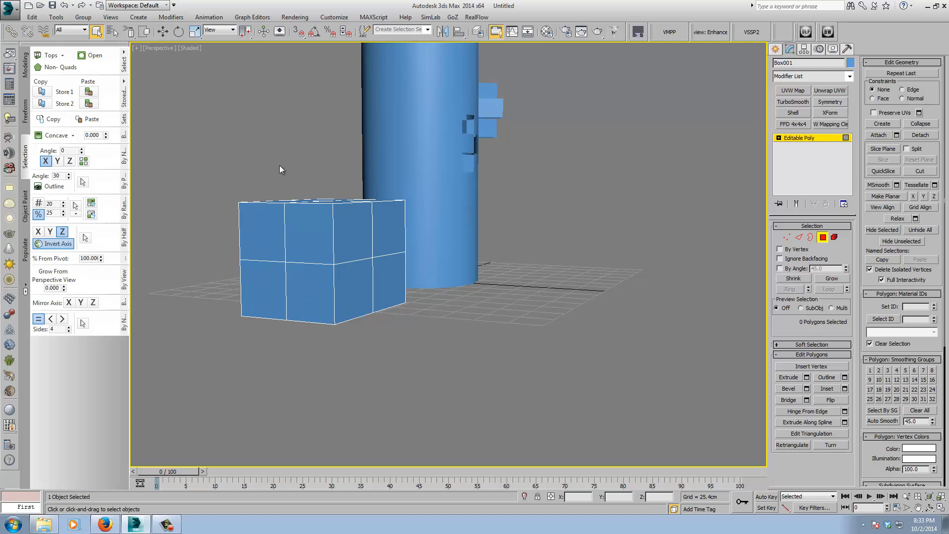
{"action": "middle_click_drag", "start_coordinate": [291, 259], "coordinate": [459, 333], "text": "alt"}
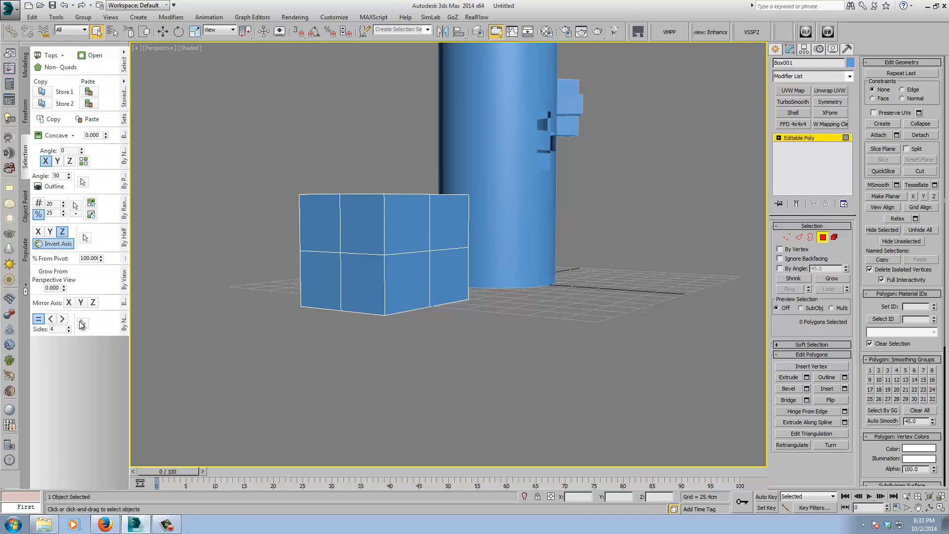
{"action": "mouse_move", "coordinate": [352, 313]}
{"action": "middle_mouse_down", "text": "alt"}
{"action": "mouse_move", "coordinate": [403, 333]}
{"action": "mouse_move", "coordinate": [528, 319]}
{"action": "mouse_move", "coordinate": [521, 322]}
{"action": "middle_mouse_up", "text": "alt"}
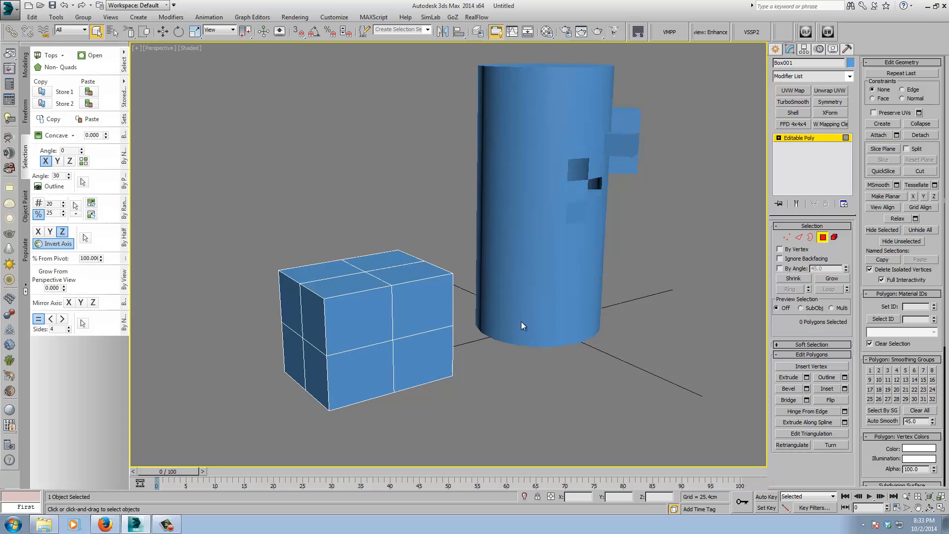
Step: Show edged faces in the viewport, leave the box's polygon level, and open the cylinder at polygon level
{"action": "key", "text": "F4"}
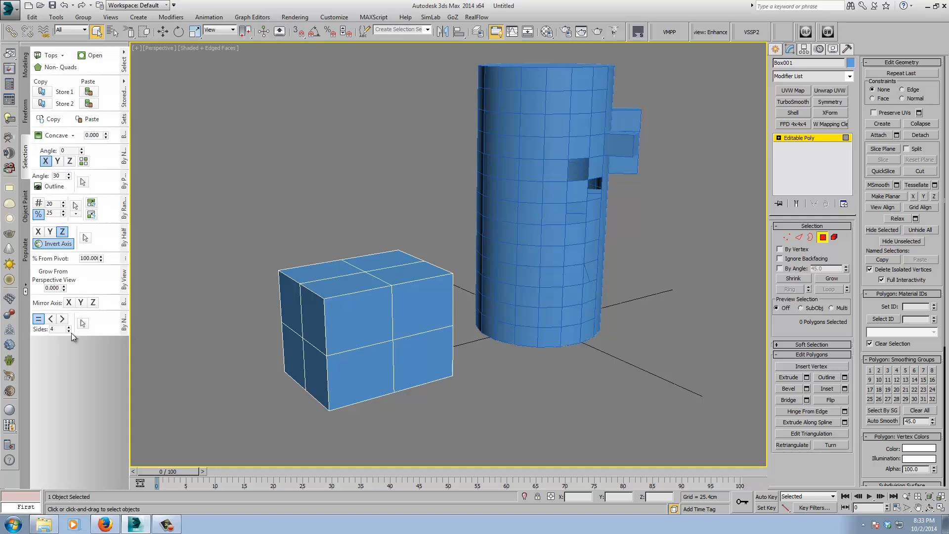
{"action": "left_click", "coordinate": [805, 137]}
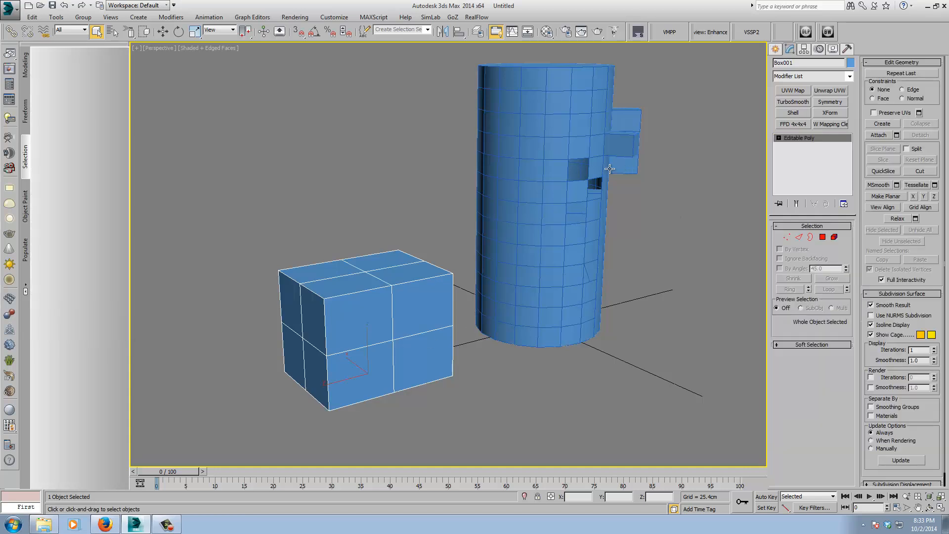
{"action": "left_click", "coordinate": [558, 176]}
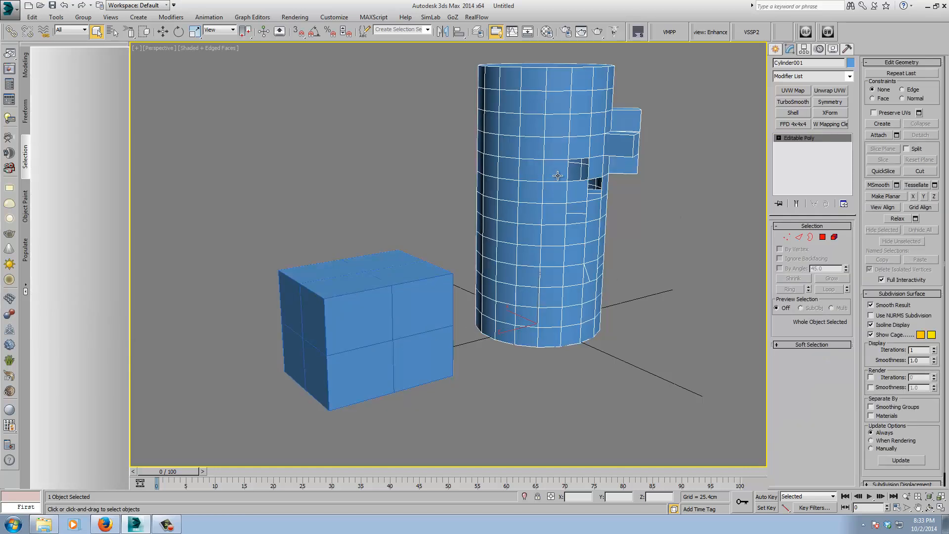
{"action": "left_click", "coordinate": [822, 237]}
{"action": "middle_click_drag", "start_coordinate": [603, 287], "coordinate": [547, 290], "text": "alt"}
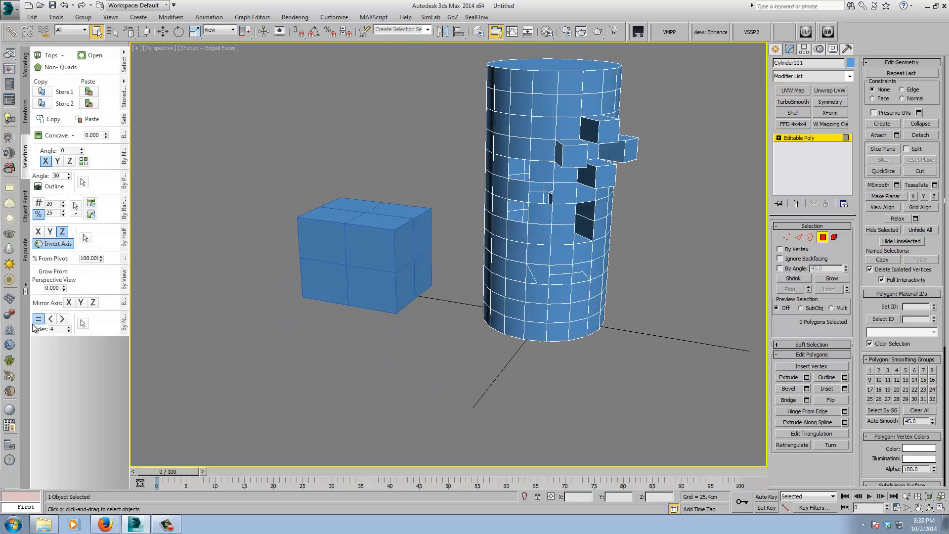
Step: Try selecting all cylinder polygons with exactly 4 sides by numeric criterion, inspect them, and clear the selection
{"action": "left_click", "coordinate": [83, 324]}
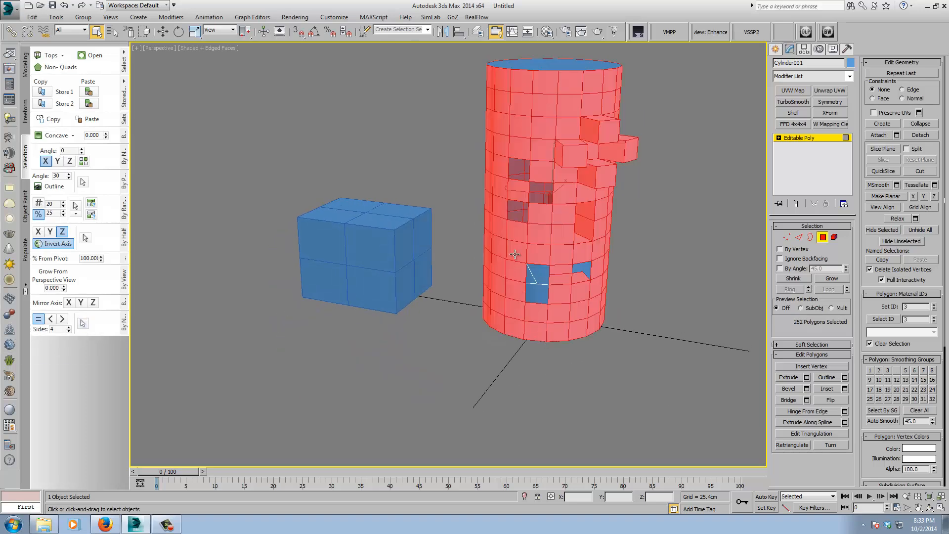
{"action": "middle_click_drag", "start_coordinate": [515, 255], "coordinate": [530, 260], "text": "alt"}
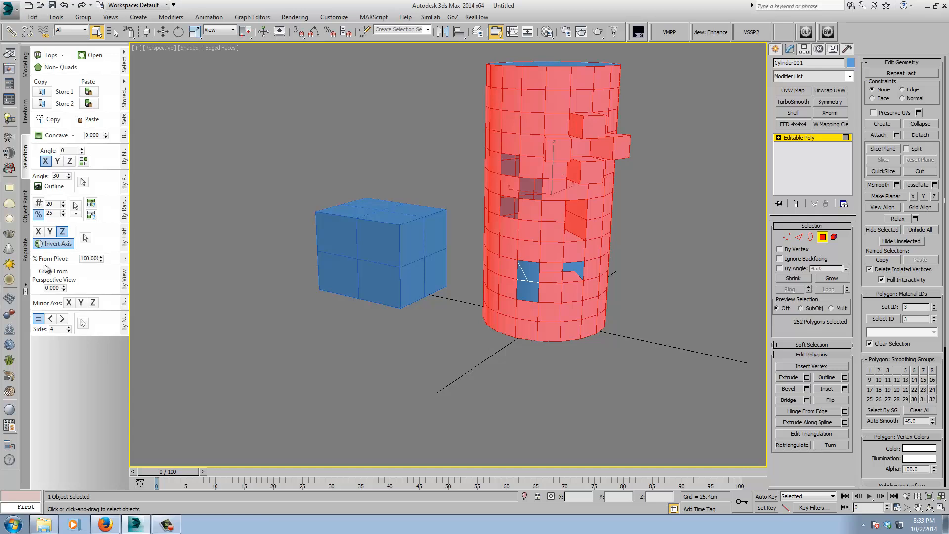
{"action": "left_click", "coordinate": [484, 380]}
Step: Try smoothing the cylinder with TurboSmooth using Isoline Display, and convert it to an Editable Poly
{"action": "left_click", "coordinate": [808, 138]}
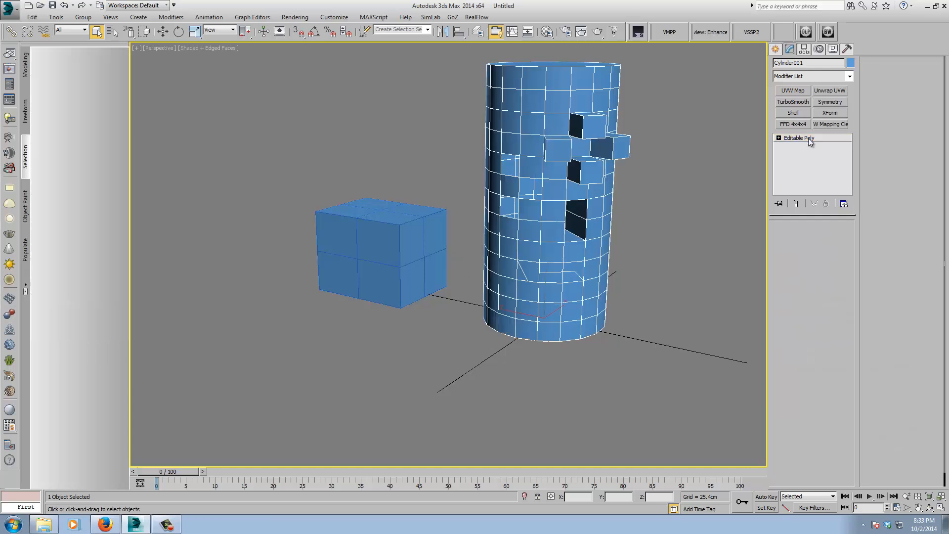
{"action": "left_click", "coordinate": [796, 102]}
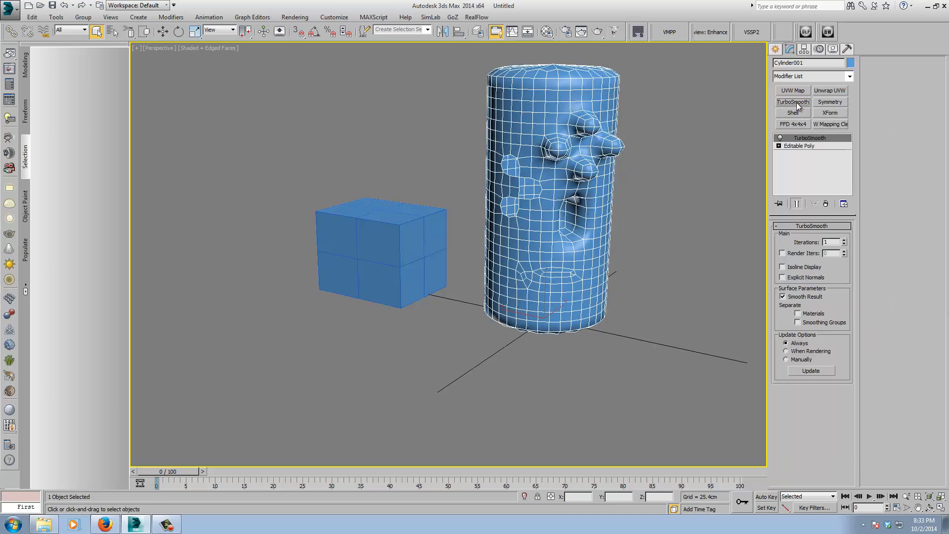
{"action": "left_click", "coordinate": [783, 267]}
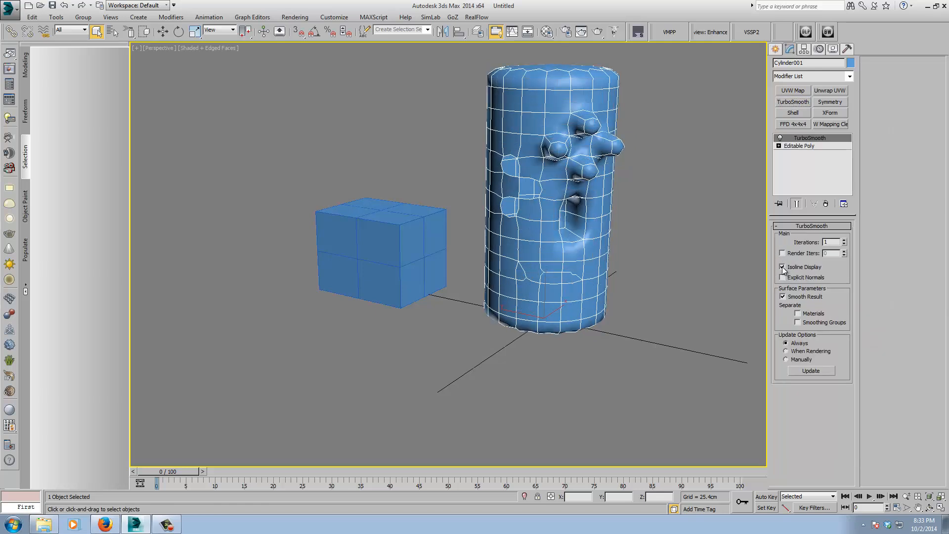
{"action": "right_click", "coordinate": [524, 246]}
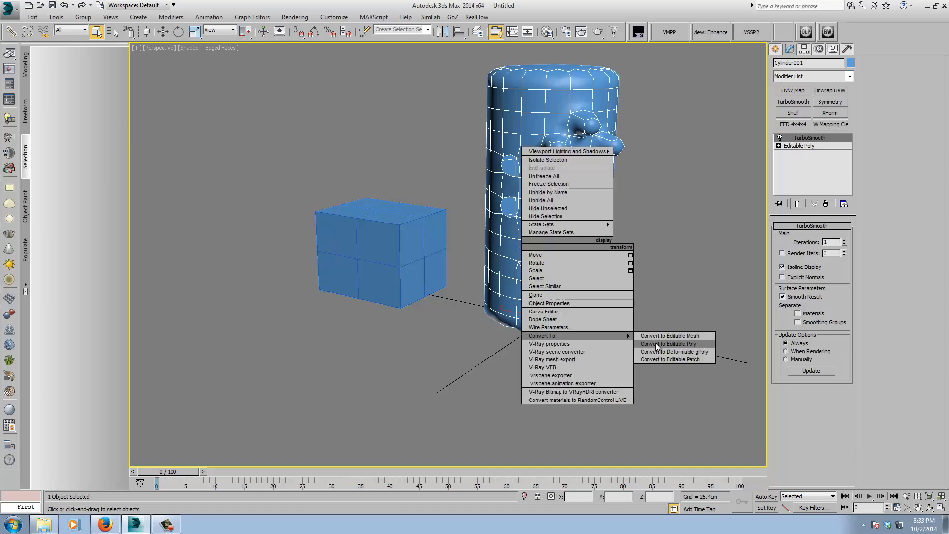
{"action": "left_click", "coordinate": [656, 343]}
Step: Select all of the smoothed cylinder's vertices that have exactly 2 edges, remove them, and return to object level
{"action": "middle_click_drag", "start_coordinate": [555, 333], "coordinate": [561, 192], "text": "alt"}
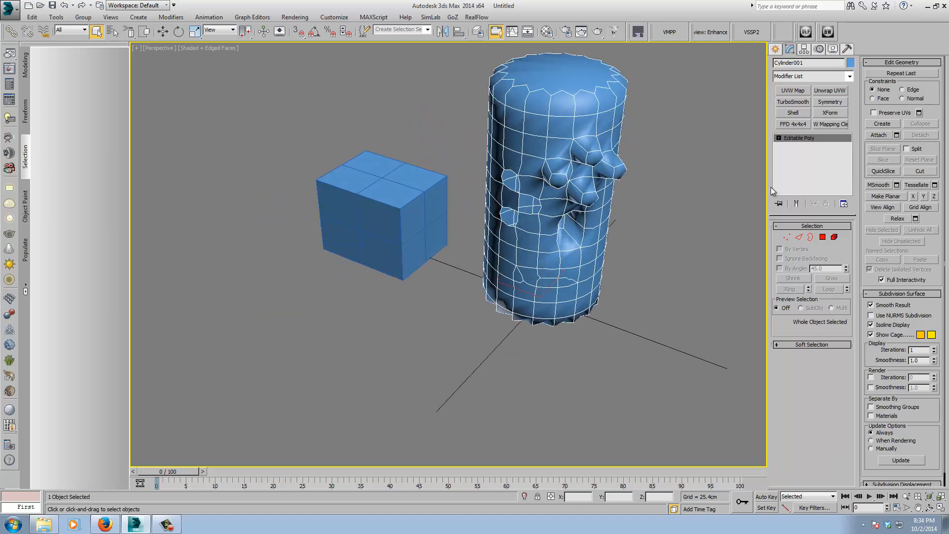
{"action": "left_click", "coordinate": [823, 238]}
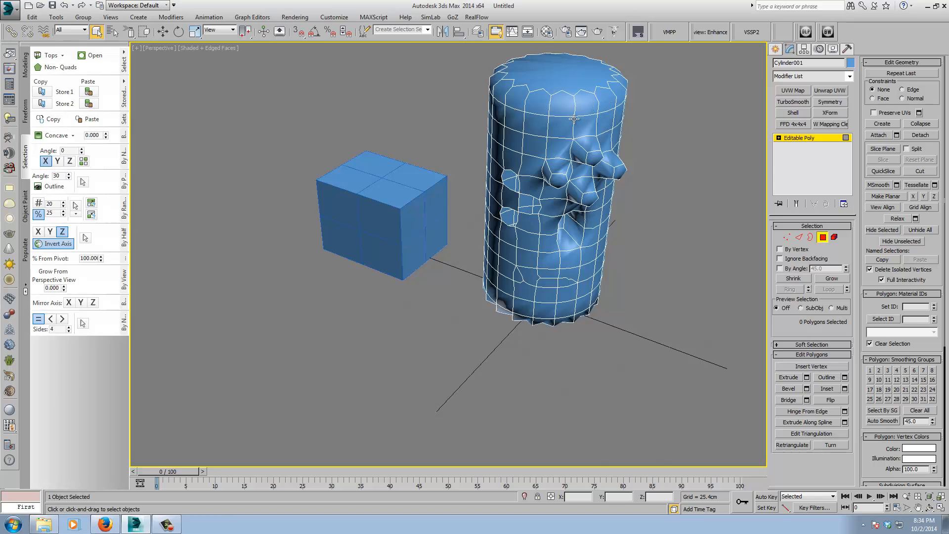
{"action": "left_click", "coordinate": [787, 237]}
{"action": "scroll", "coordinate": [568, 203], "scroll_direction": "up", "scroll_amount": 5}
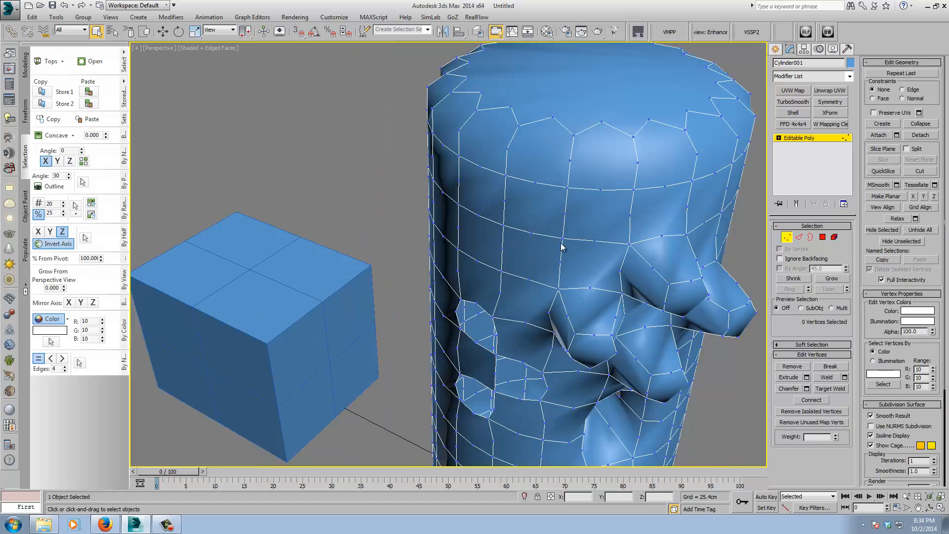
{"action": "scroll", "coordinate": [562, 247], "scroll_direction": "down", "scroll_amount": 4}
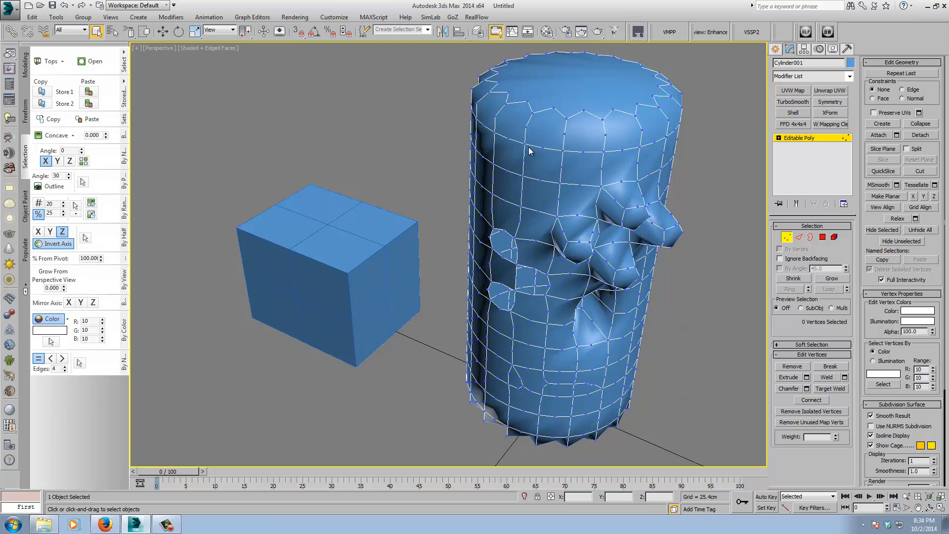
{"action": "left_click", "coordinate": [65, 371]}
{"action": "left_click", "coordinate": [66, 372]}
{"action": "left_click", "coordinate": [79, 363]}
{"action": "middle_click_drag", "start_coordinate": [420, 242], "coordinate": [400, 239]}
{"action": "key", "text": "BackSpace"}
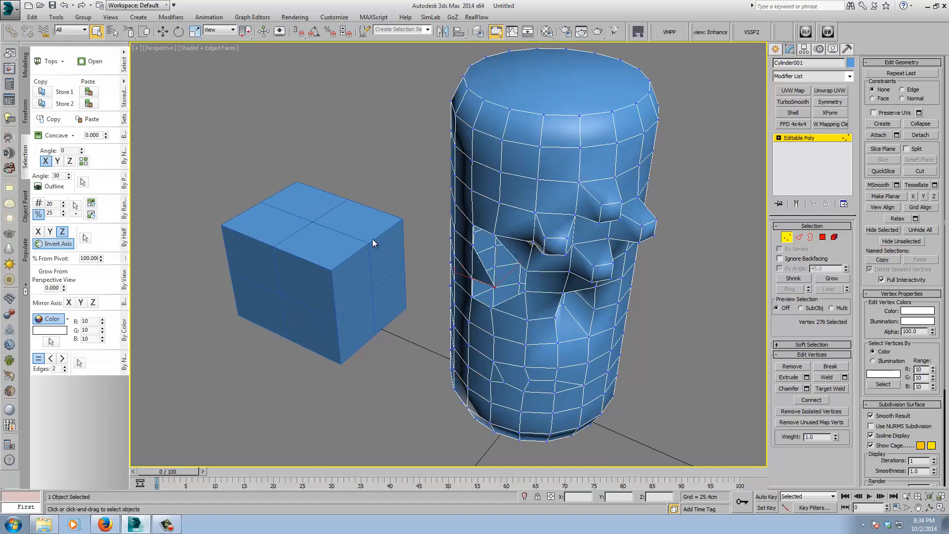
{"action": "middle_click_drag", "start_coordinate": [643, 352], "coordinate": [665, 303], "text": "alt"}
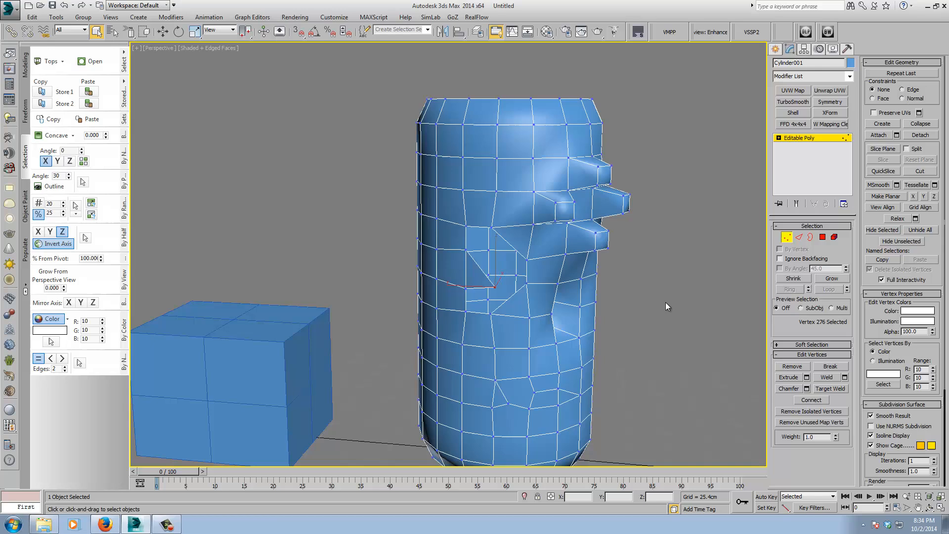
{"action": "left_click", "coordinate": [802, 138]}
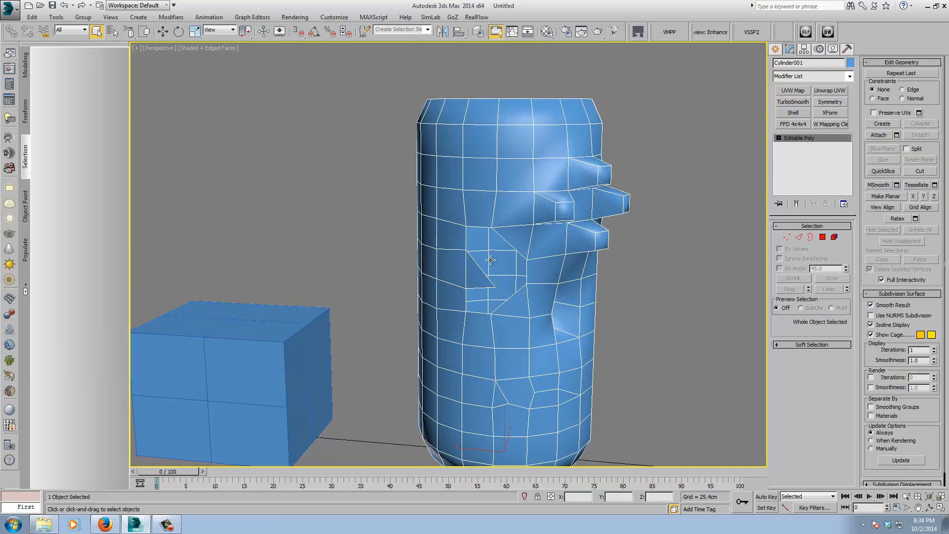
Step: Undo the vertex removal, the Editable Poly conversion and the TurboSmooth on the cylinder
{"action": "middle_click_drag", "start_coordinate": [597, 296], "coordinate": [618, 281]}
{"action": "scroll", "coordinate": [618, 281], "scroll_direction": "down", "scroll_amount": 3}
{"action": "middle_click_drag", "start_coordinate": [490, 297], "coordinate": [539, 286]}
{"action": "key", "text": "ctrl+z"}
{"action": "key", "text": "ctrl+z"}
{"action": "key", "text": "ctrl+z"}
{"action": "key", "text": "ctrl+z"}
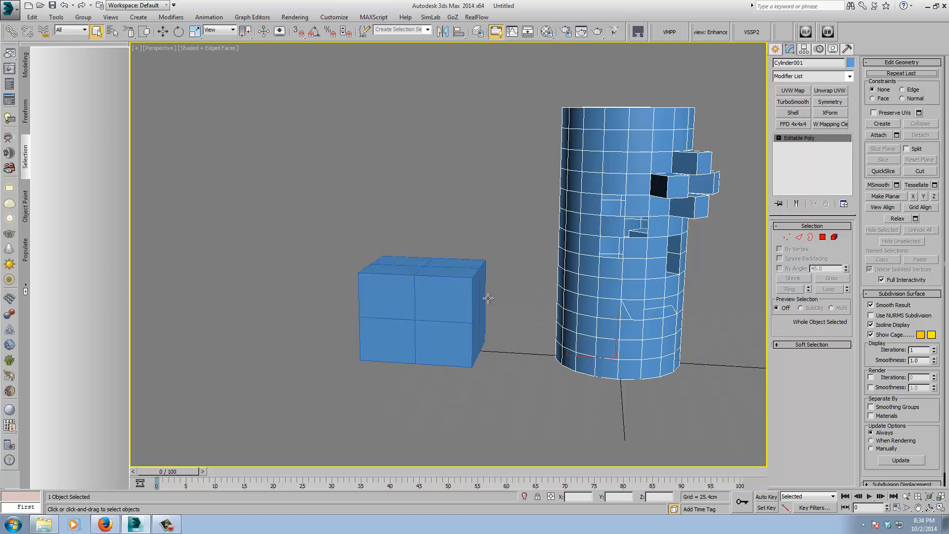
Step: Switch the restored cylinder to polygon level and view it from a higher angle
{"action": "middle_click_drag", "start_coordinate": [487, 299], "coordinate": [437, 302]}
{"action": "left_click", "coordinate": [824, 237]}
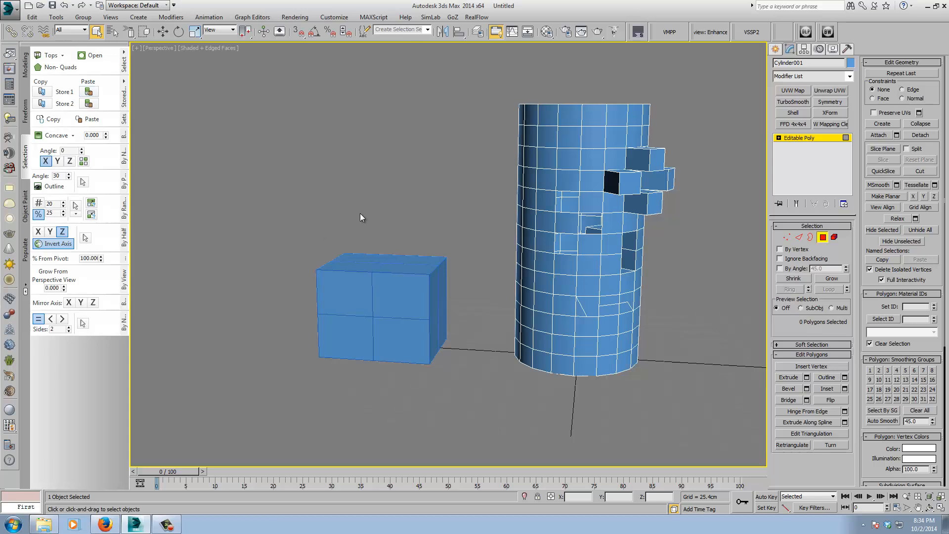
{"action": "middle_click_drag", "start_coordinate": [360, 213], "coordinate": [411, 220], "text": "alt"}
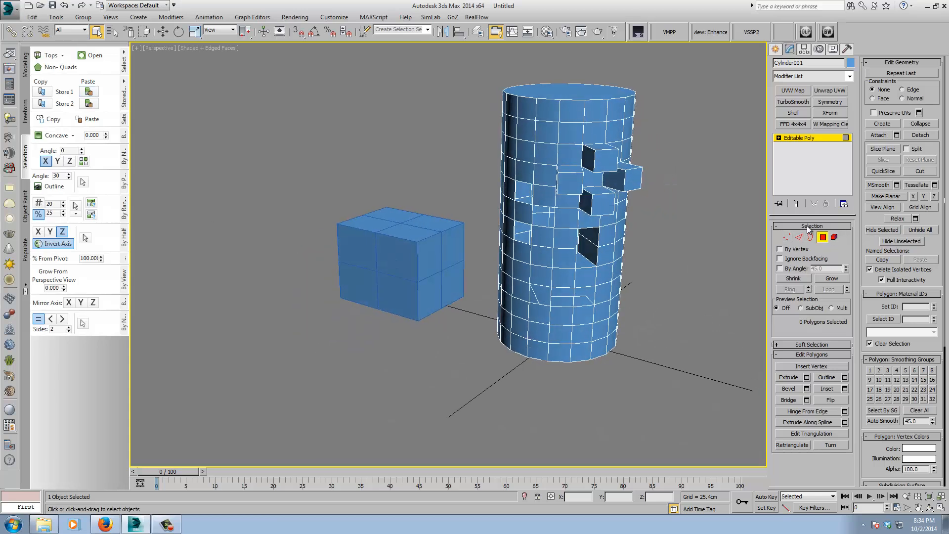
{"action": "middle_click_drag", "start_coordinate": [697, 223], "coordinate": [597, 278]}
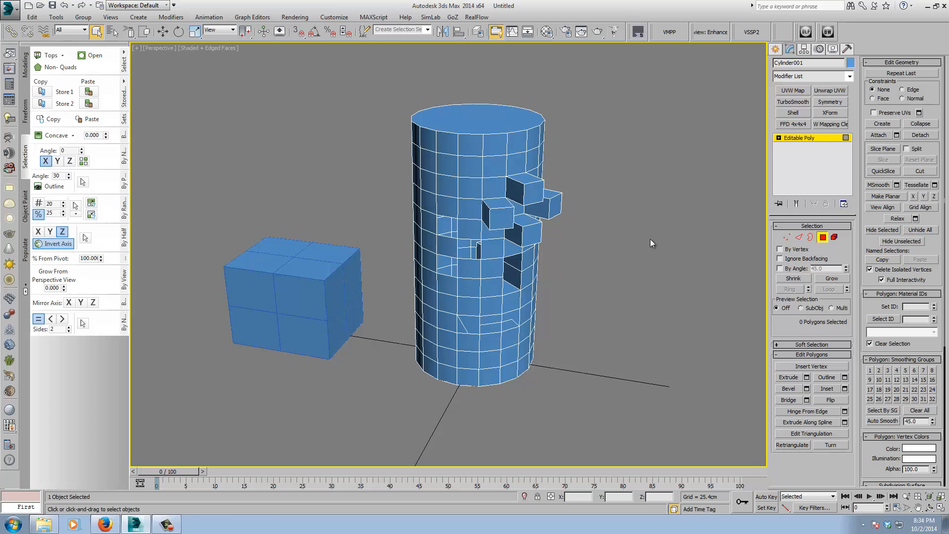
{"action": "middle_click_drag", "start_coordinate": [651, 239], "coordinate": [652, 236]}
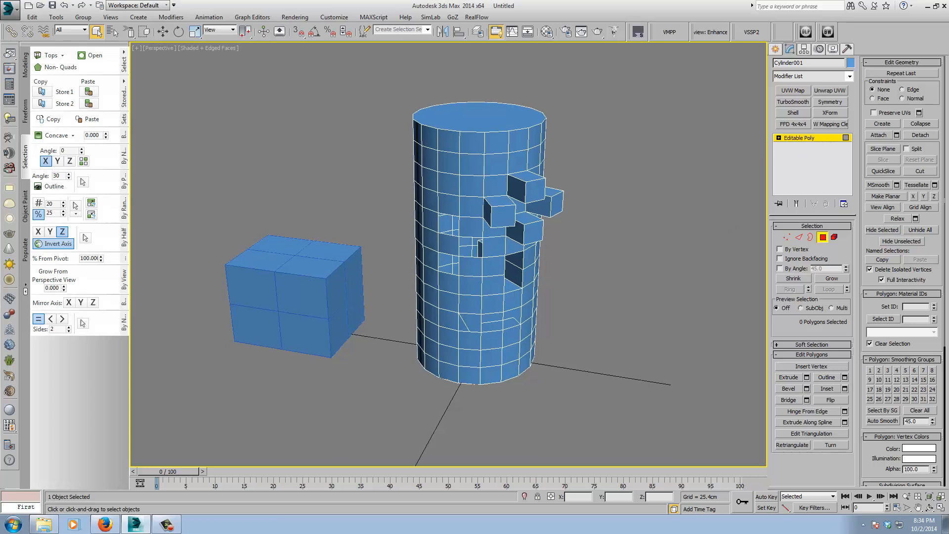